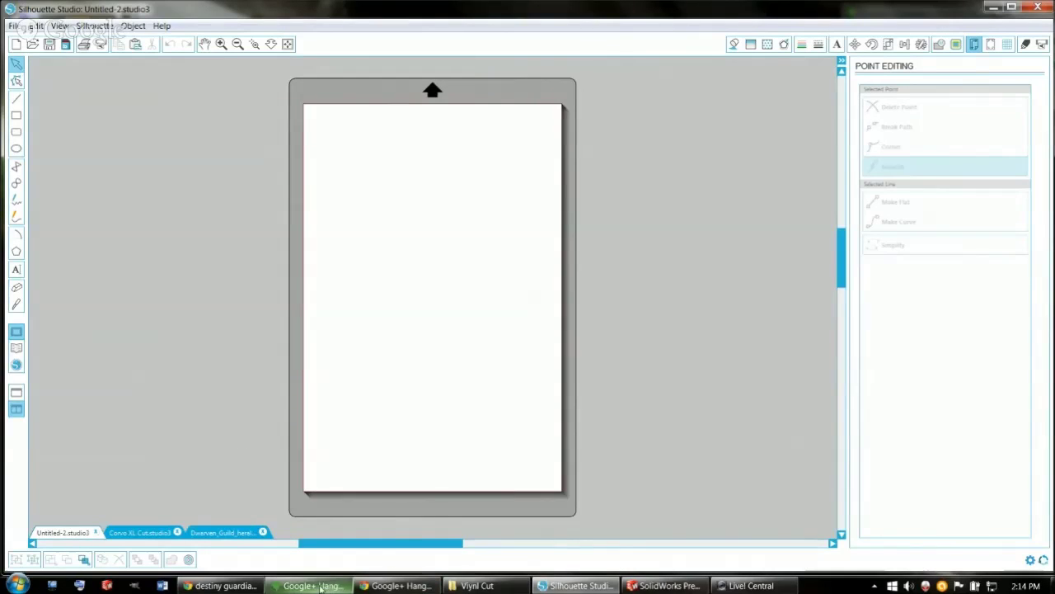
Open the downloaded guardian symbol image in GIMP.
left_click(221, 585)
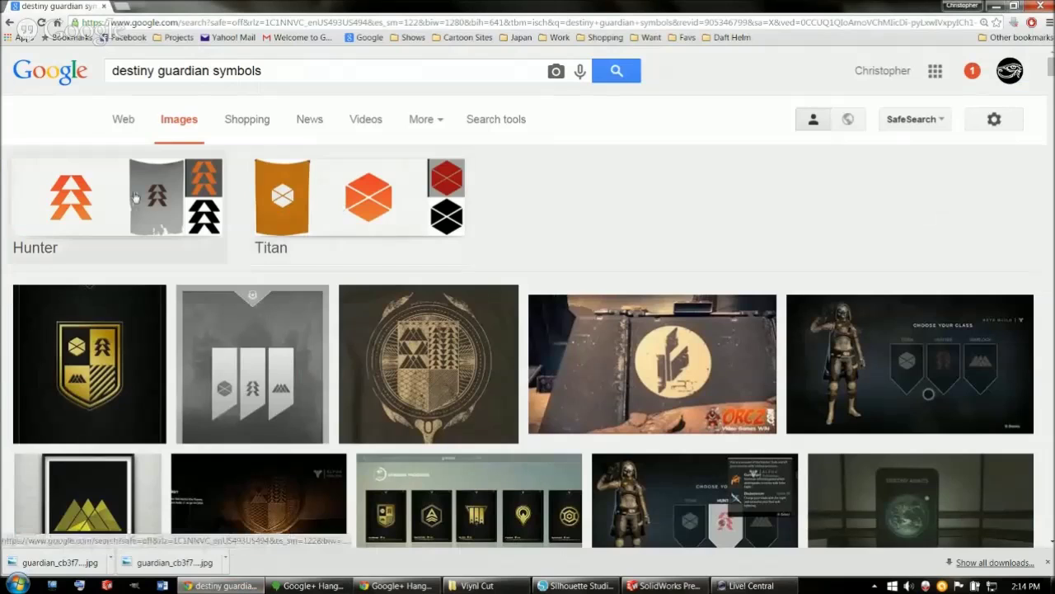
scroll(135, 196, "down", 2)
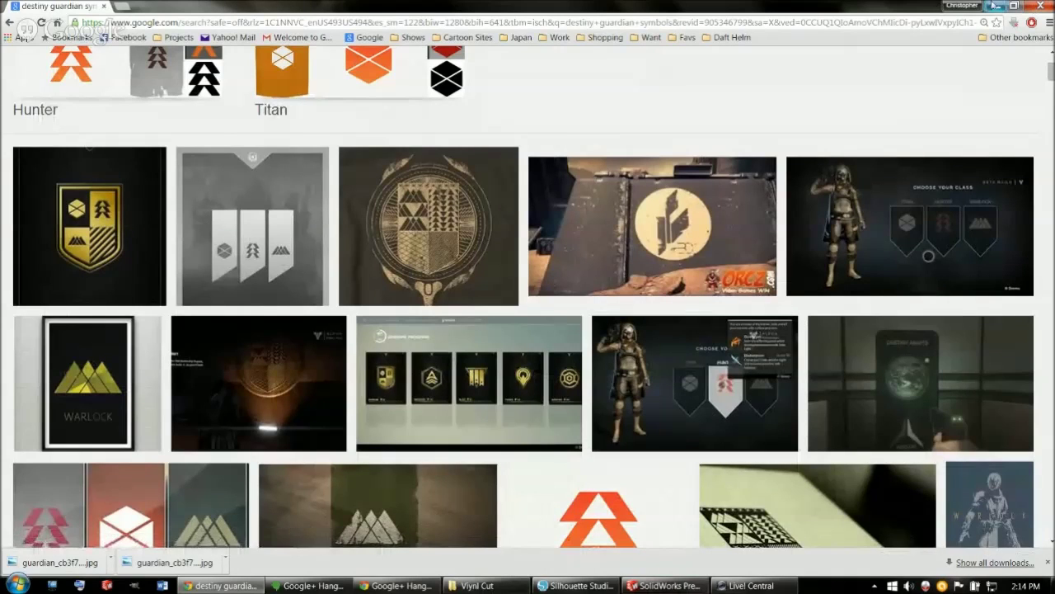
left_click(996, 8)
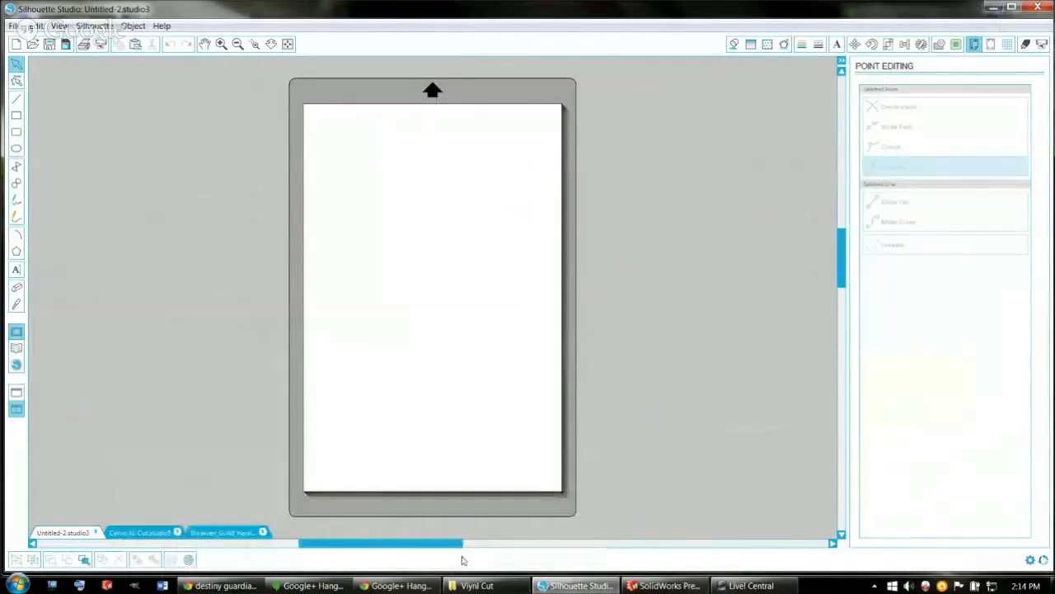
left_click(611, 587)
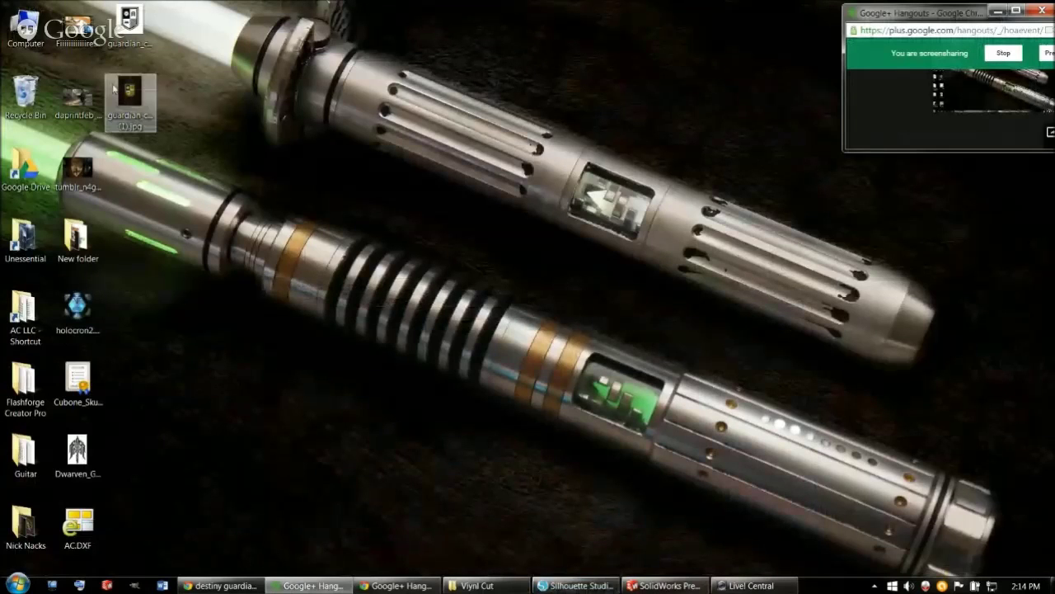
right_click(114, 87)
left_click(160, 106)
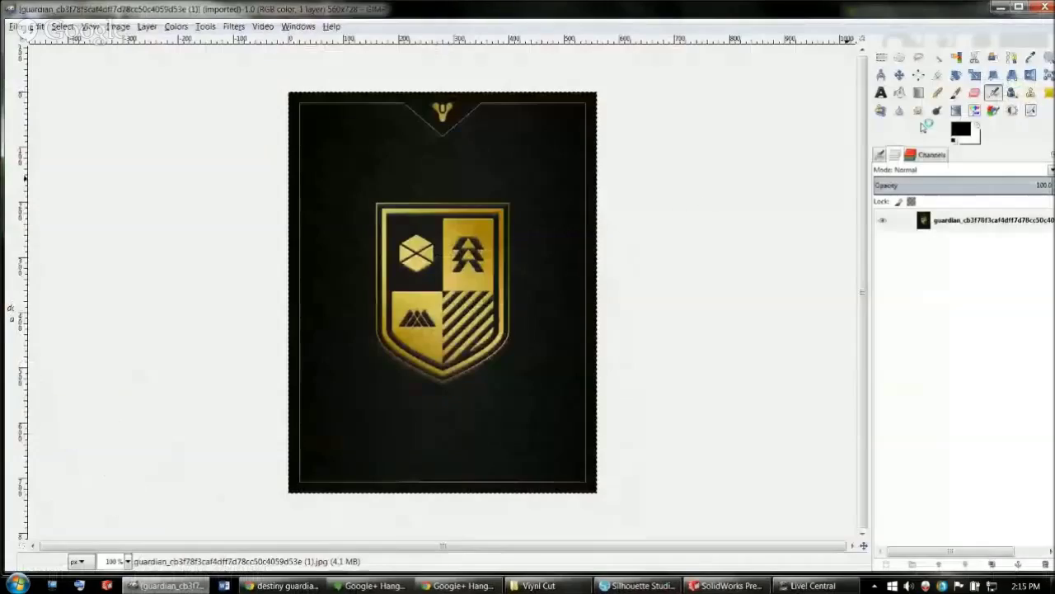
Crop the guardian image down to a rectangle around the shield.
left_click(881, 57)
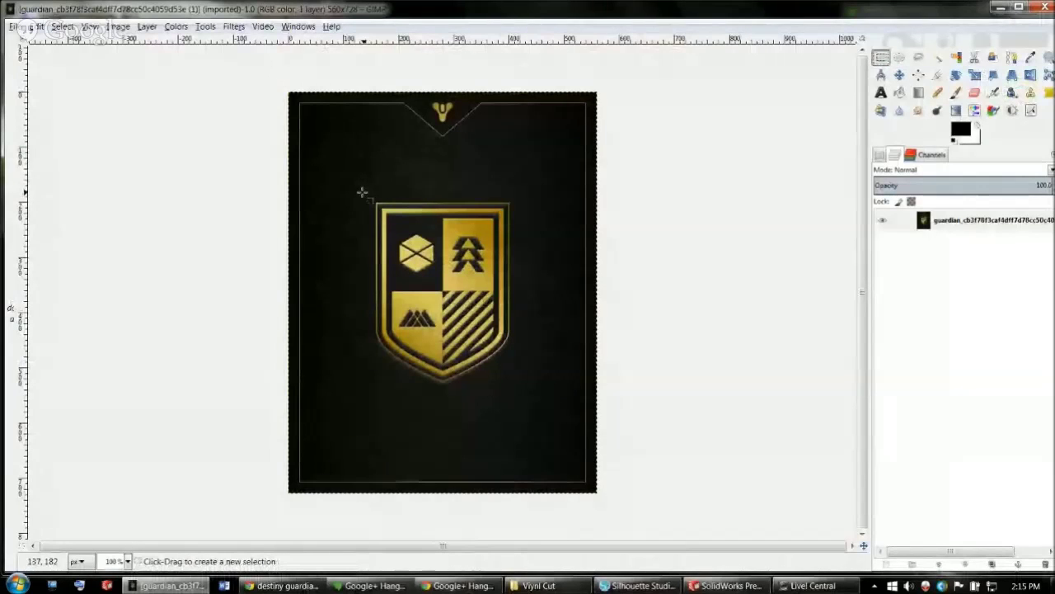
left_click_drag(360, 189, 527, 393)
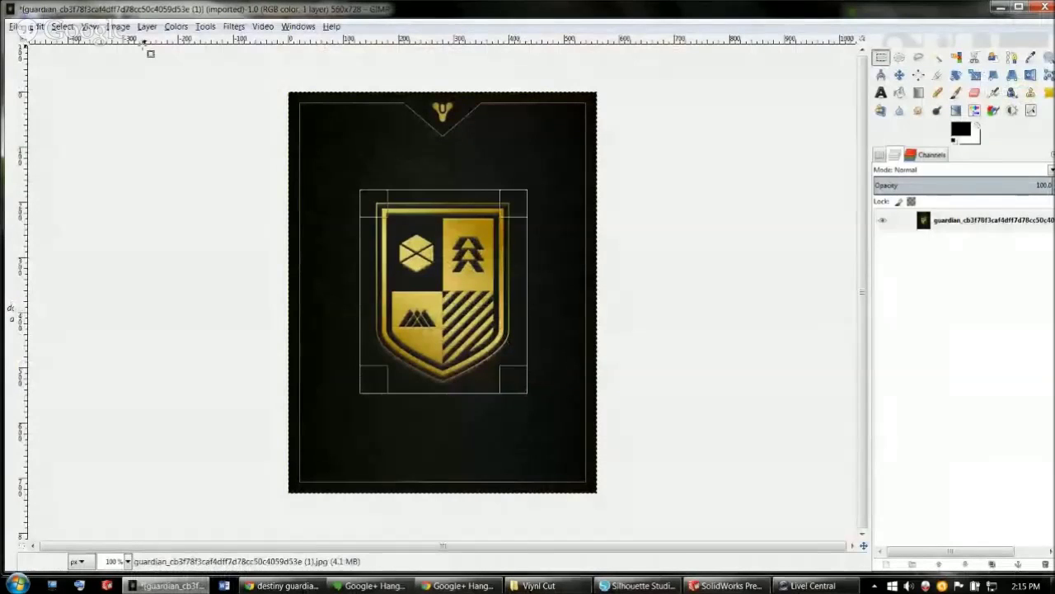
left_click(176, 27)
mouse_move(147, 26)
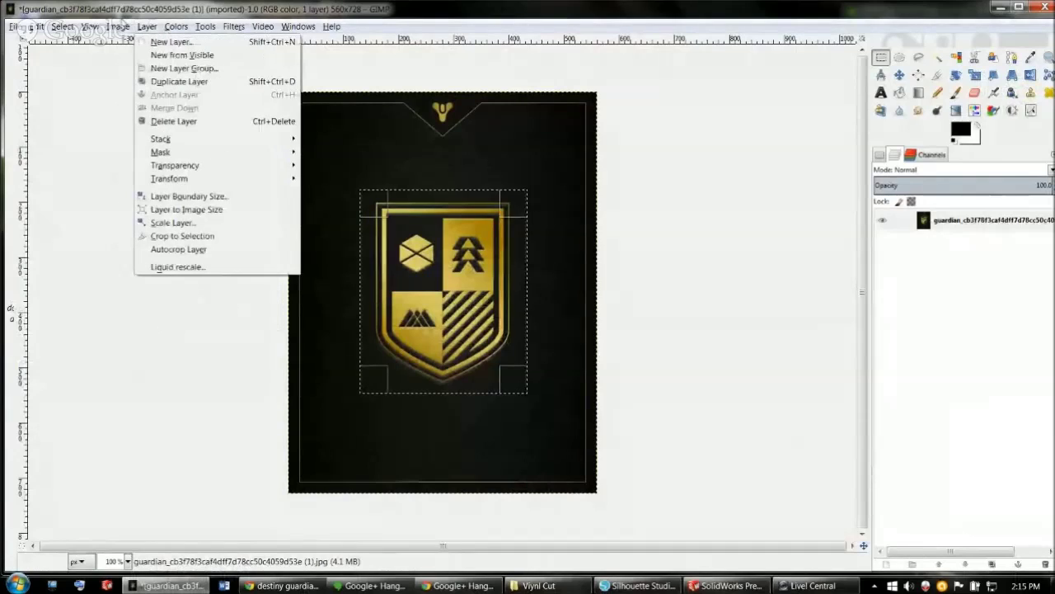
mouse_move(114, 28)
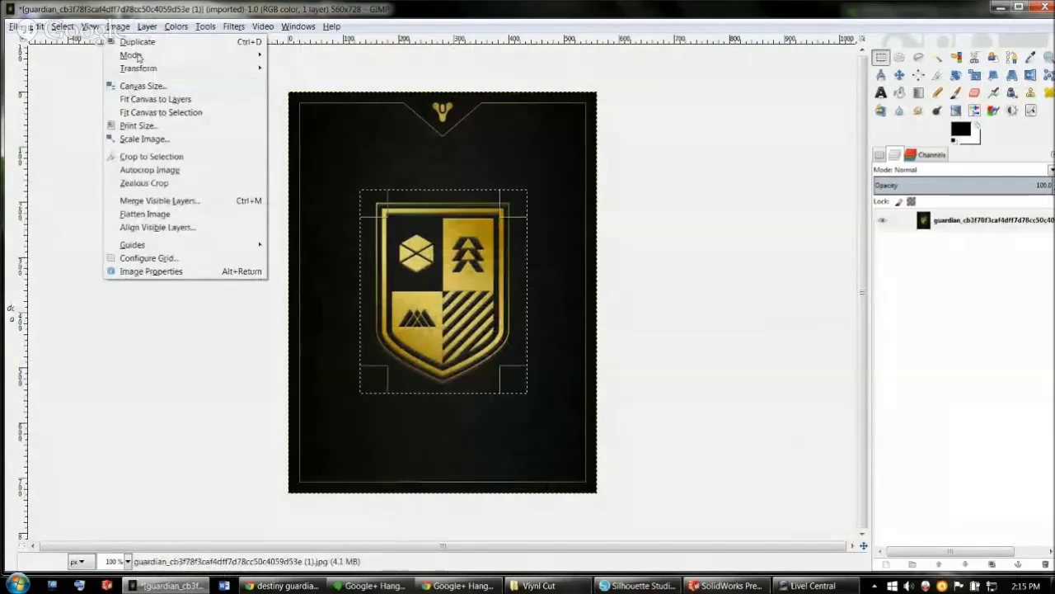
left_click(136, 112)
scroll(464, 300, "down", 4)
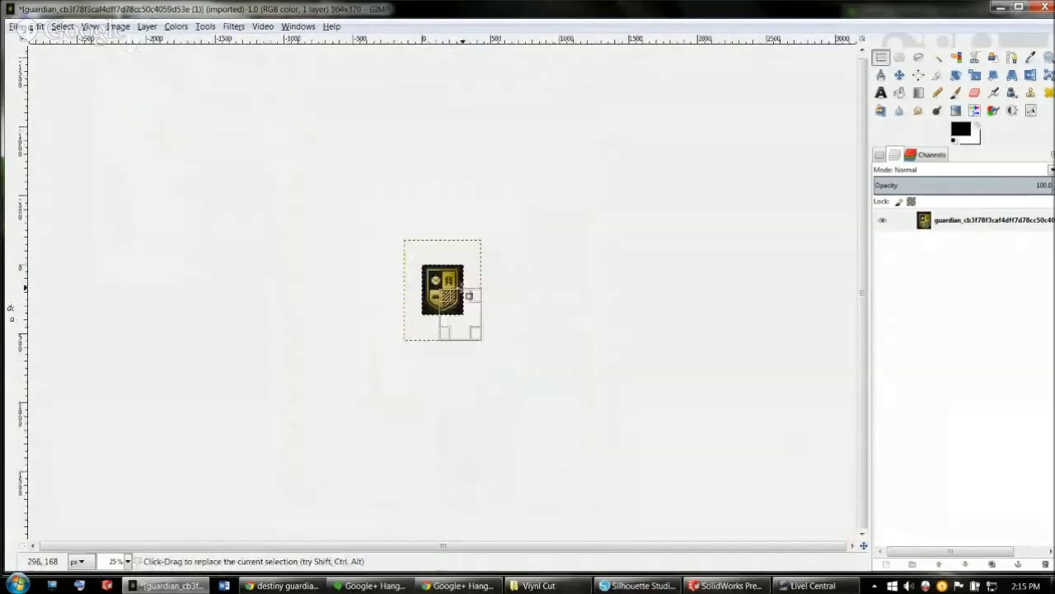
scroll(463, 301, "up", 6)
scroll(463, 301, "down", 3)
Desaturate the shield image to grayscale based on luminosity.
left_click(176, 27)
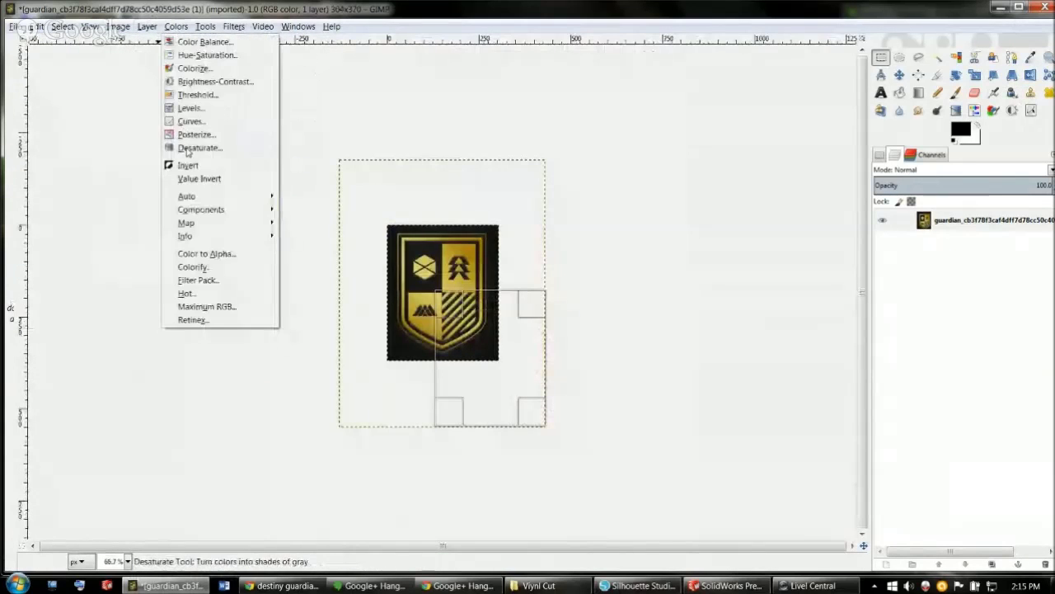
left_click(210, 152)
left_click(672, 170)
left_click(749, 219)
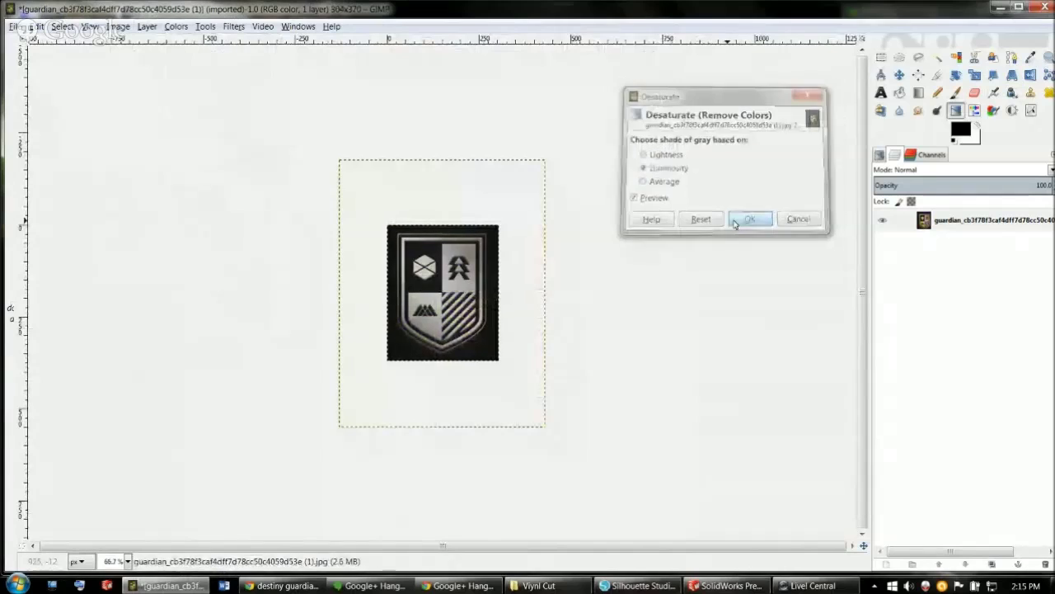
Boost contrast and adjust brightness so the shield becomes stark black and white.
left_click(175, 27)
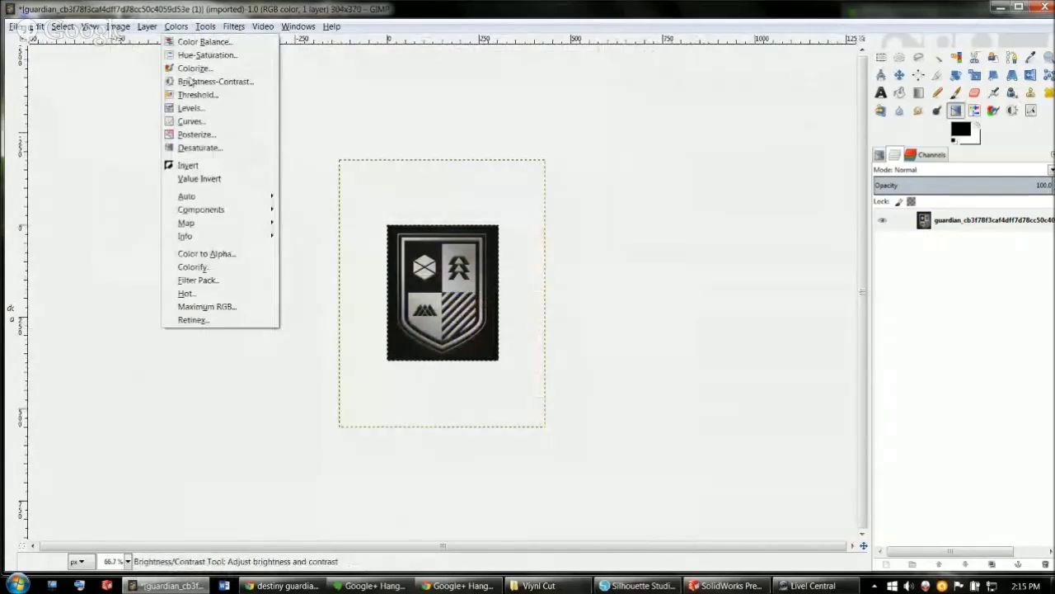
left_click(191, 80)
left_click_drag(735, 331, 777, 332)
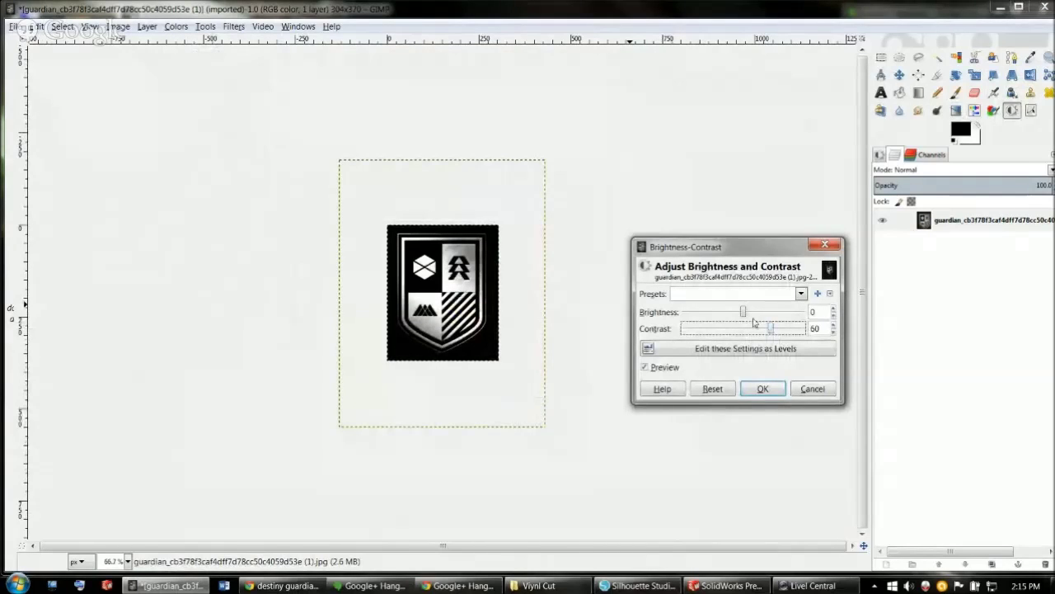
mouse_move(741, 314)
left_mouse_down()
mouse_move(729, 314)
mouse_move(774, 320)
mouse_move(742, 315)
left_mouse_up()
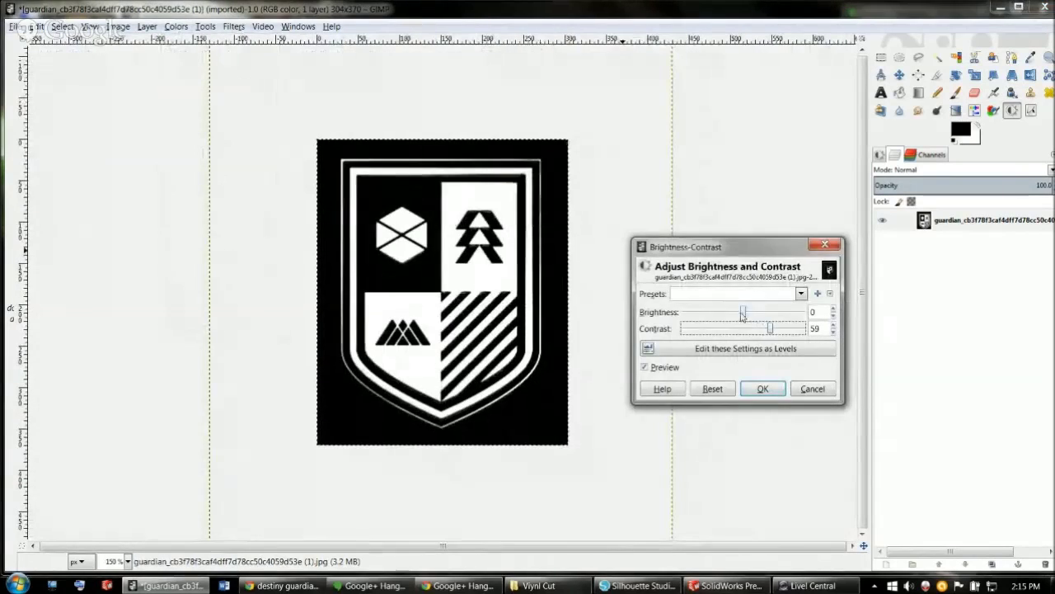
left_click(763, 388)
scroll(445, 371, "up", 8)
key("shift+e")
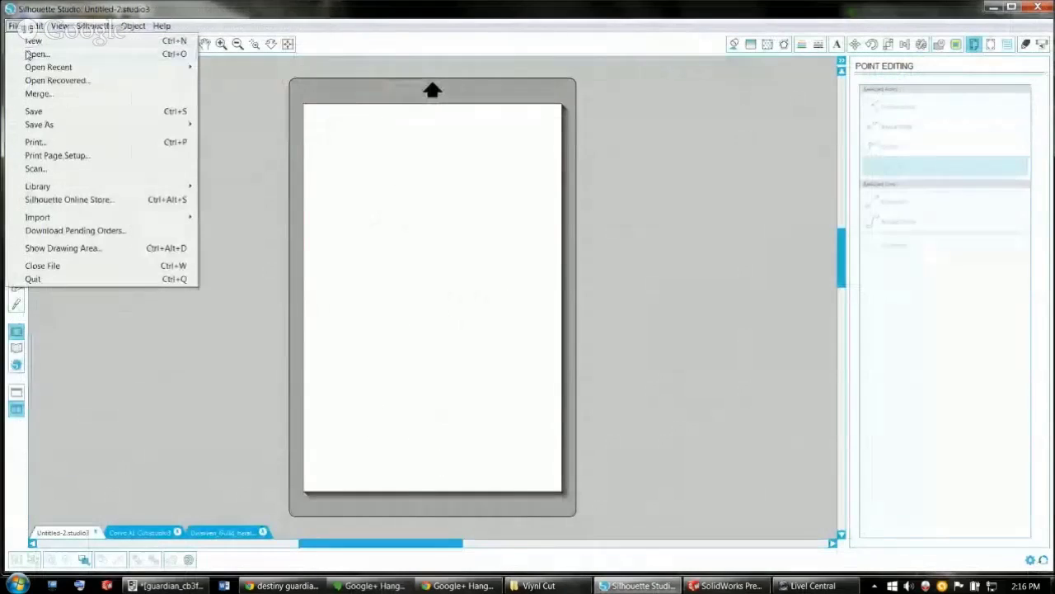
Open the guardian shield jpg in Silhouette Studio, listing All Files types.
left_click(66, 51)
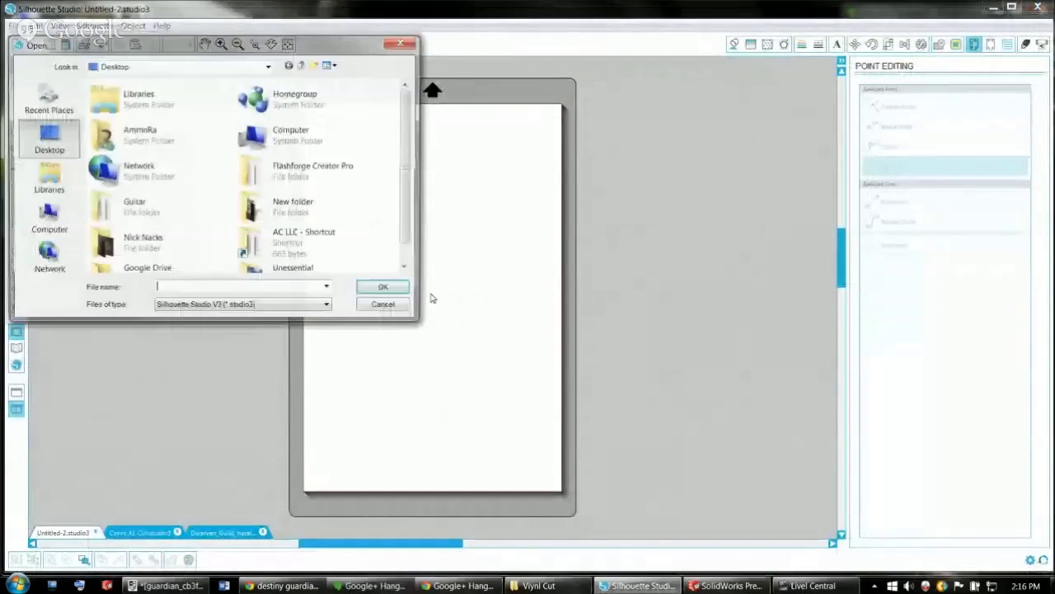
left_click(326, 304)
left_click(248, 395)
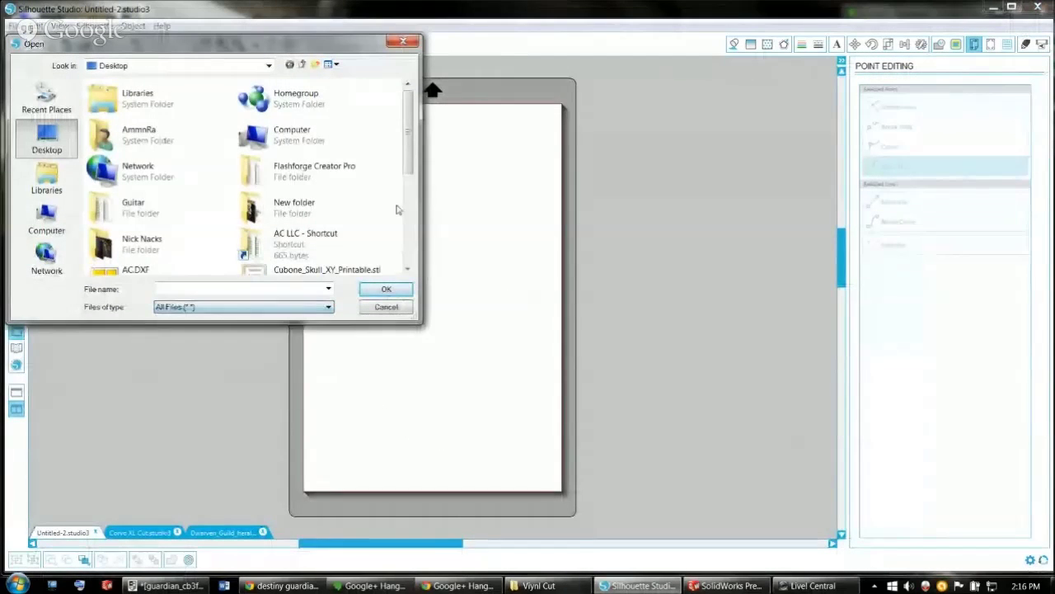
left_click_drag(406, 159, 407, 247)
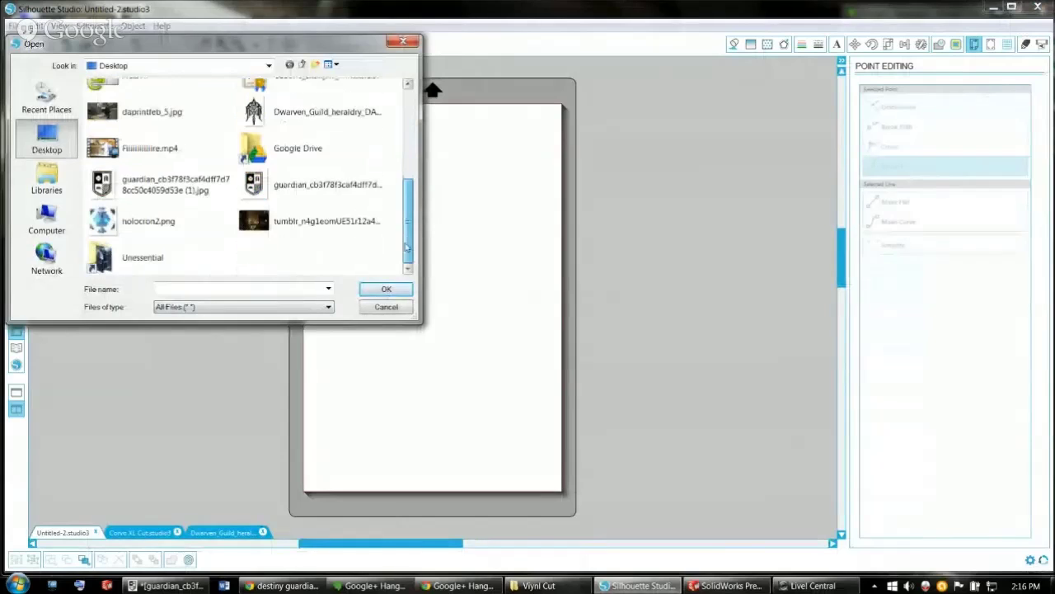
left_click(173, 183)
left_click(387, 290)
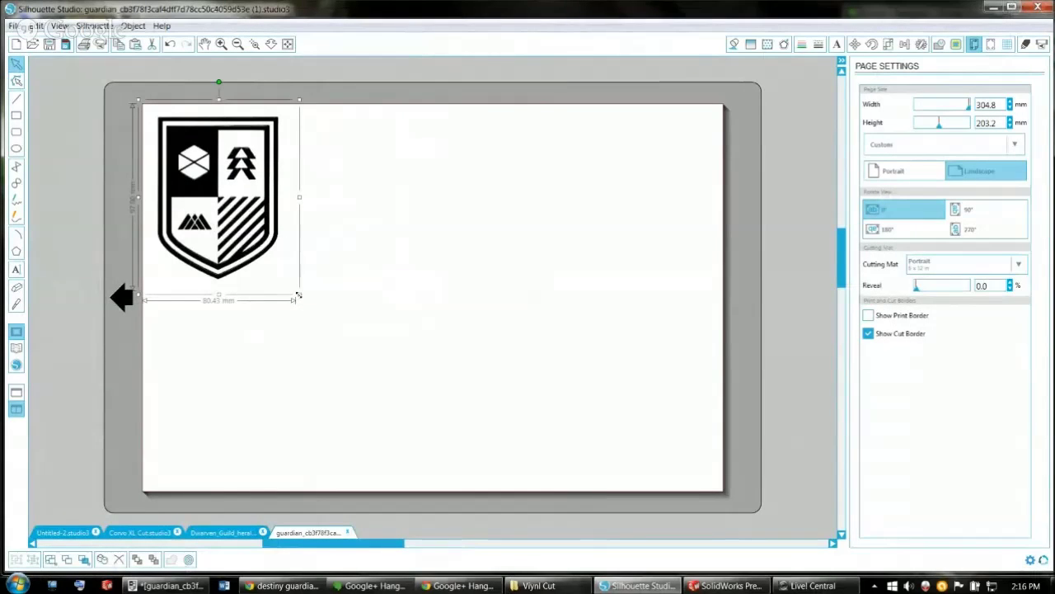
Enlarge the shield image to about 133 mm wide and centre it on the page.
left_click_drag(298, 294, 396, 421)
left_click_drag(250, 263, 364, 293)
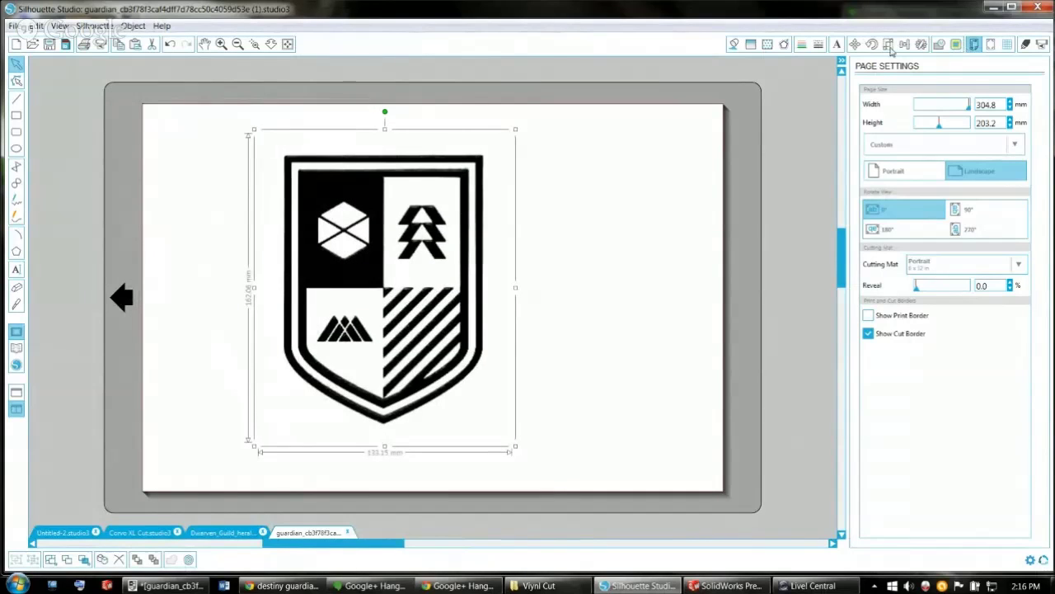
left_click(887, 45)
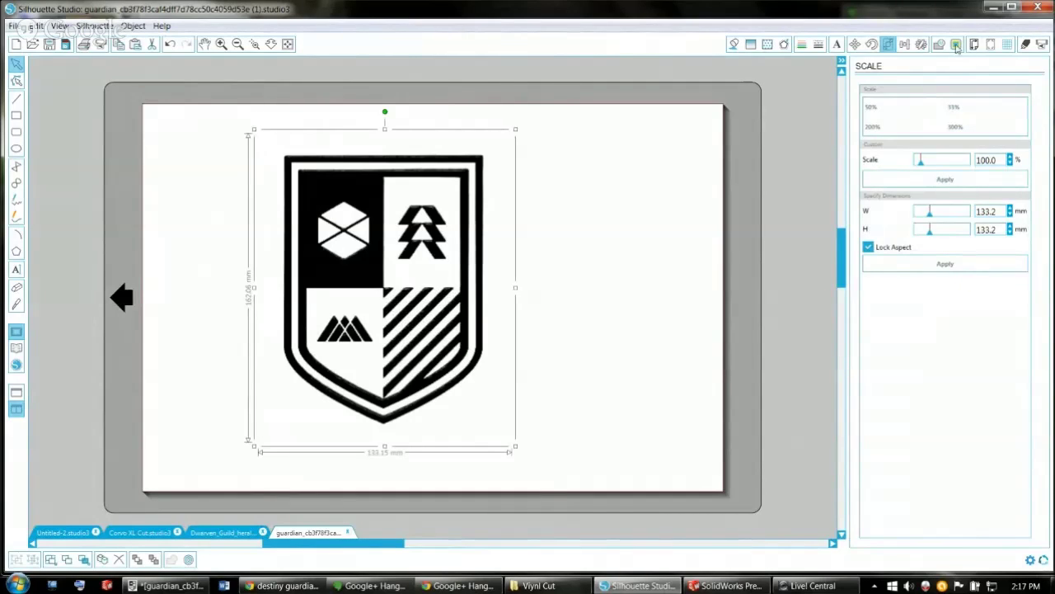
left_click(955, 44)
left_click(876, 108)
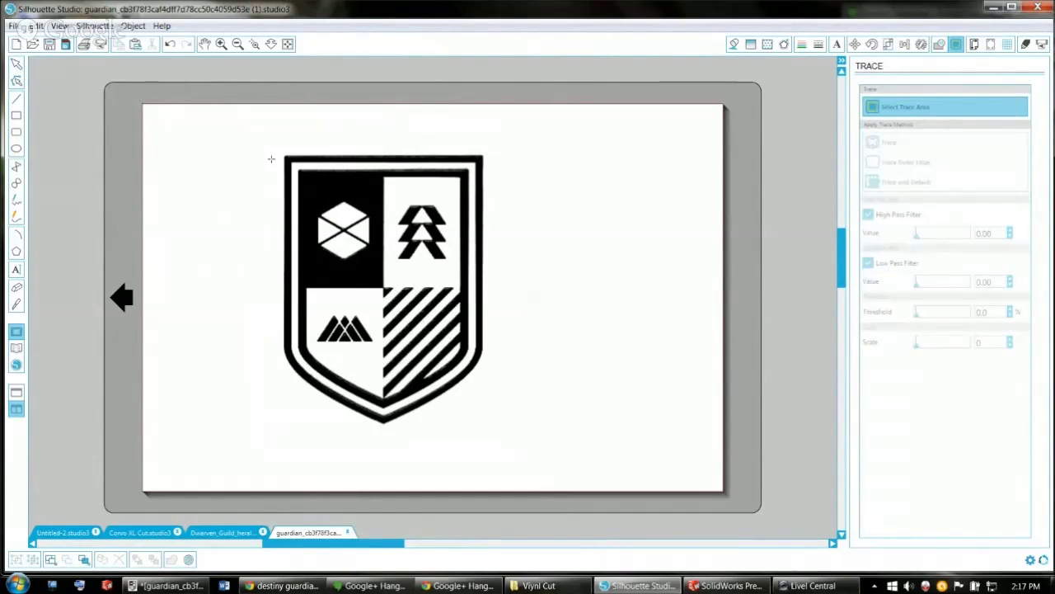
Trace the whole shield area with high pass filter 260 and threshold 72.2.
mouse_move(273, 154)
left_mouse_down()
mouse_move(305, 214)
mouse_move(490, 430)
left_mouse_up()
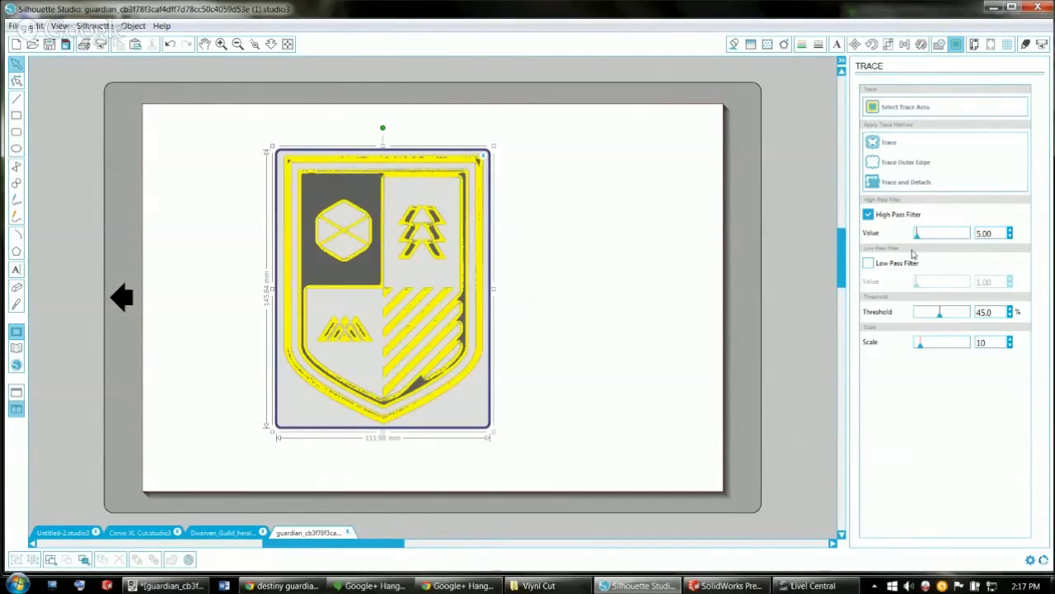
left_click_drag(917, 237, 942, 238)
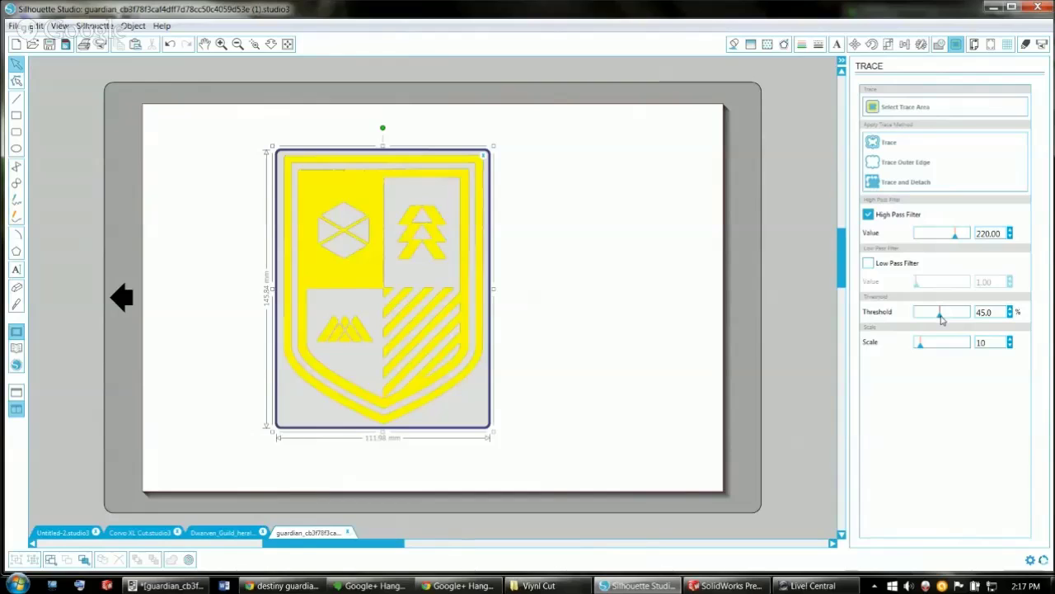
left_click_drag(942, 320, 953, 320)
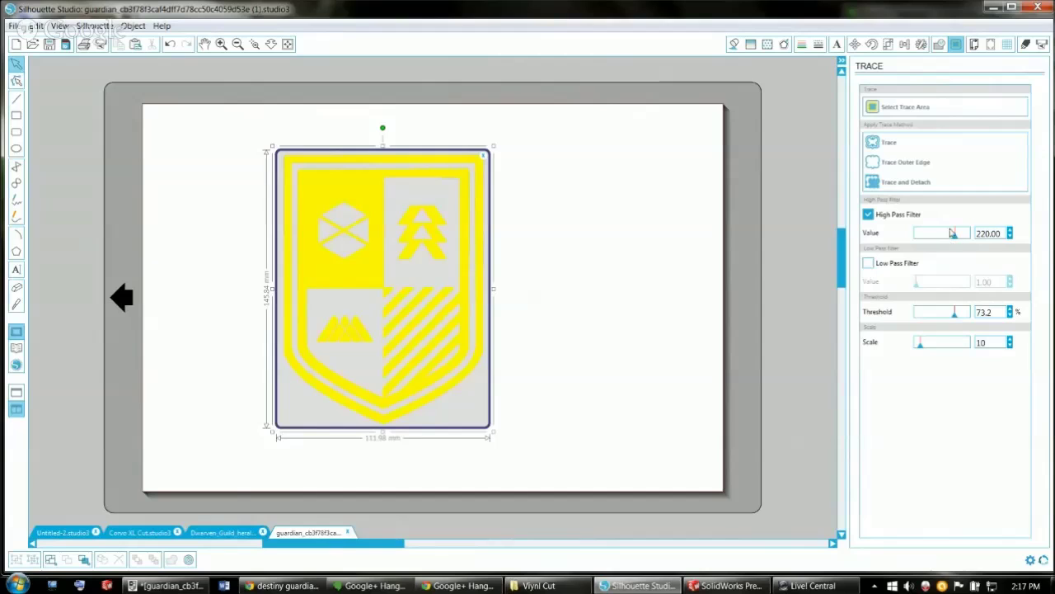
left_click_drag(953, 234, 948, 241)
left_click_drag(950, 241, 963, 245)
left_click_drag(956, 320, 960, 320)
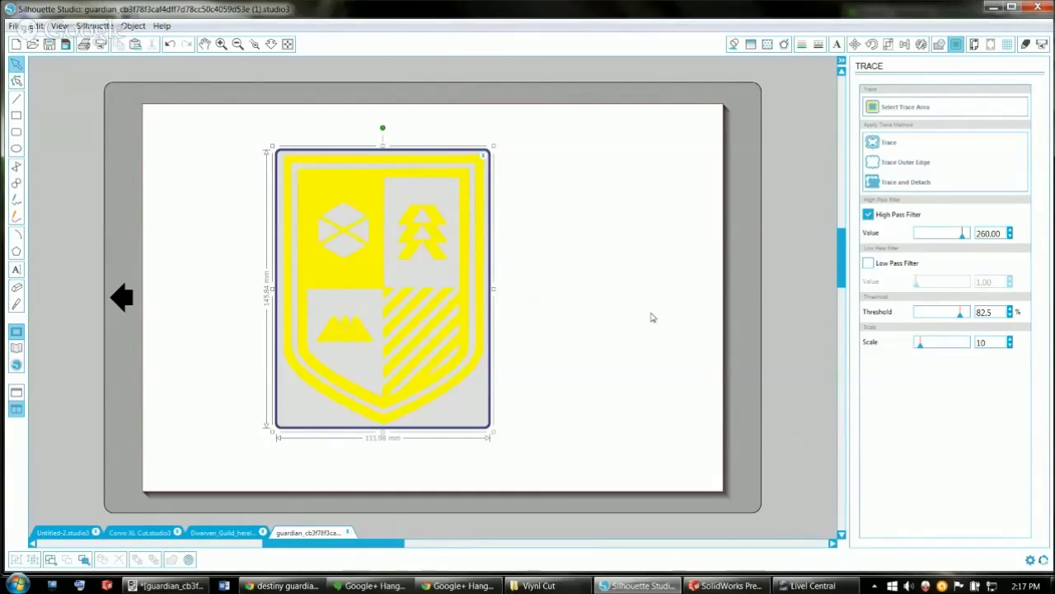
left_click_drag(959, 321, 955, 323)
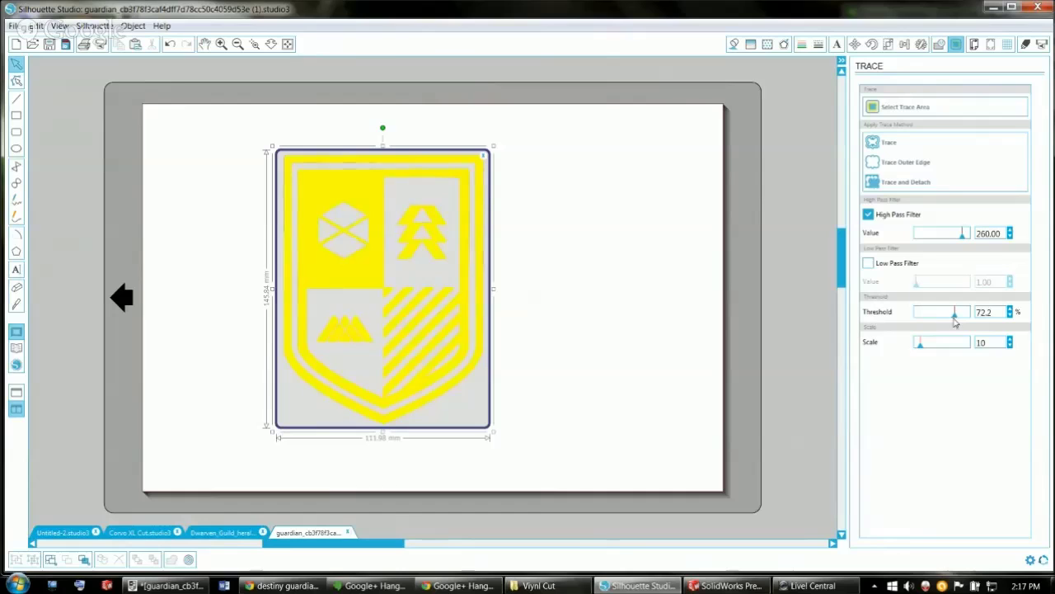
left_click(879, 146)
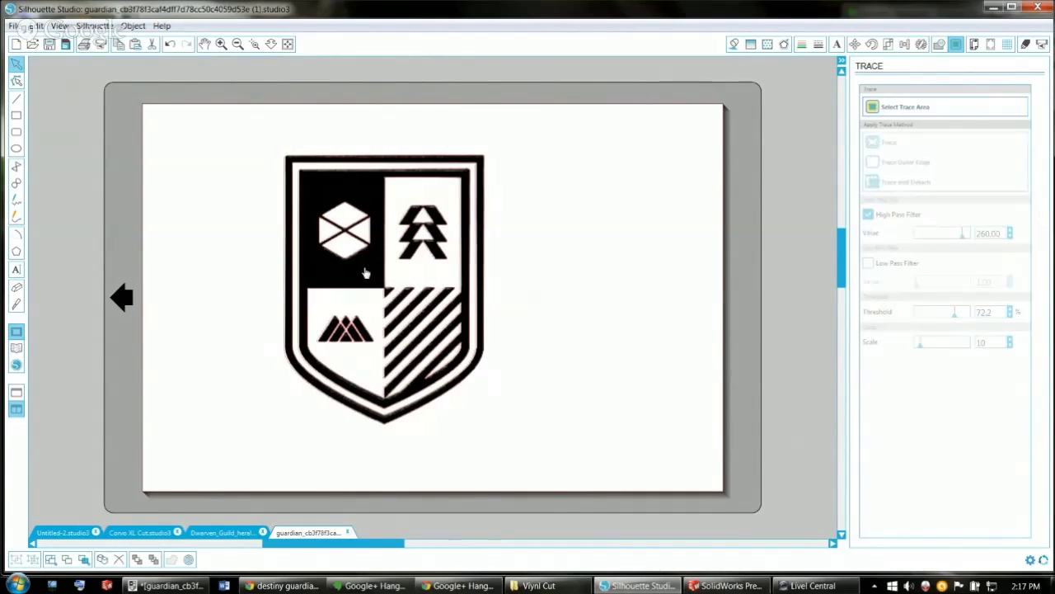
Pull the shield image off its trace and zoom in to inspect the traced outline.
left_click_drag(366, 272, 585, 269)
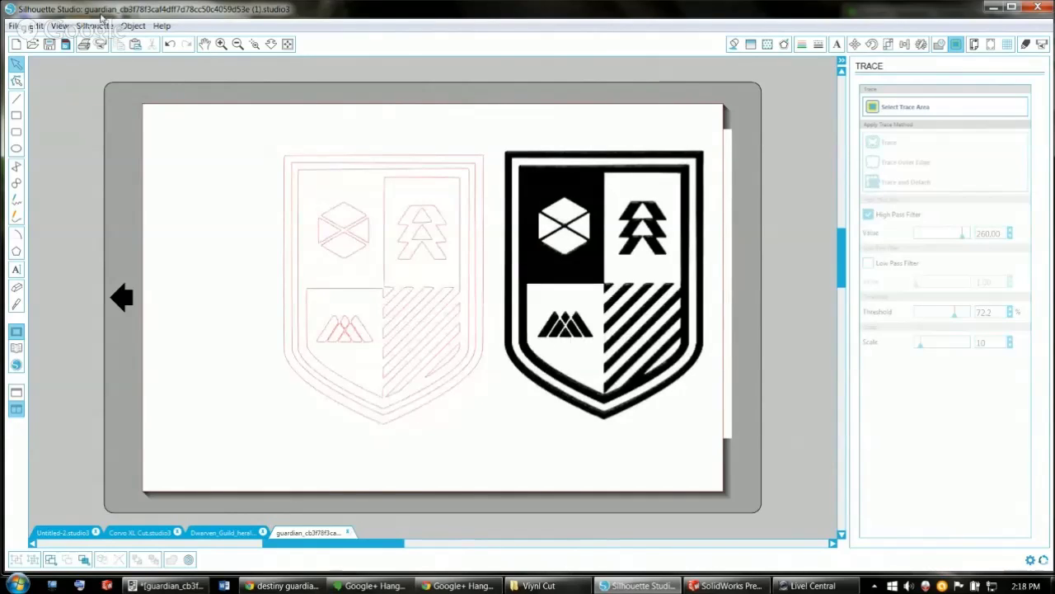
left_click(221, 44)
double_click(317, 356)
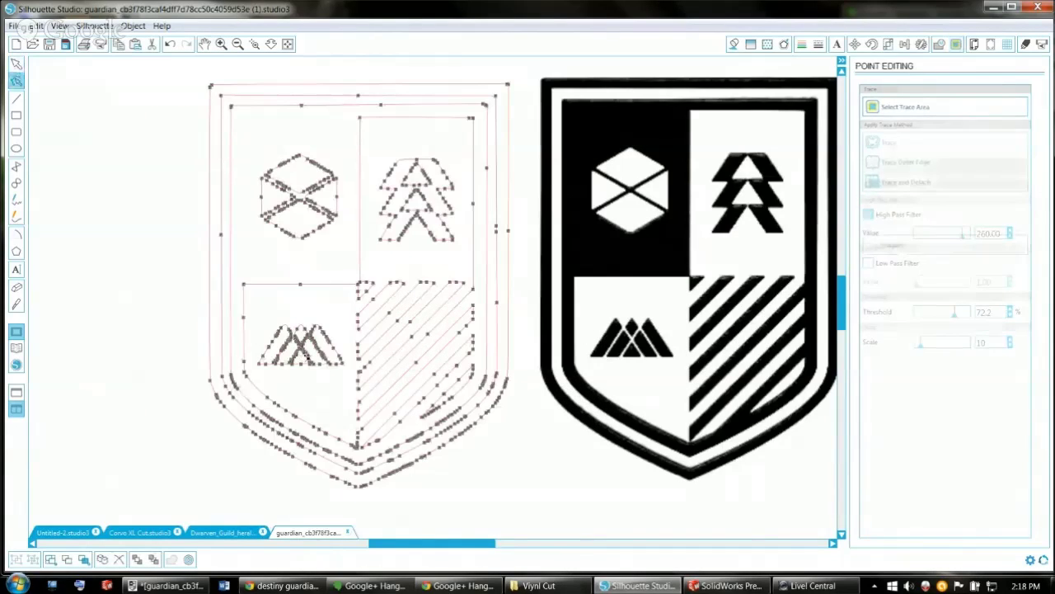
left_click(16, 66)
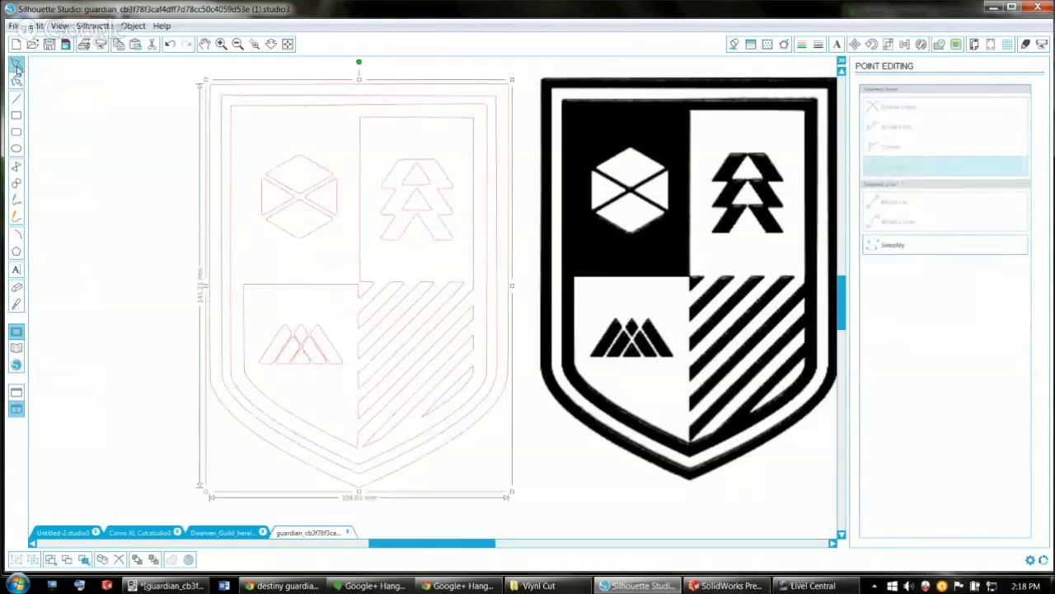
left_click(221, 44)
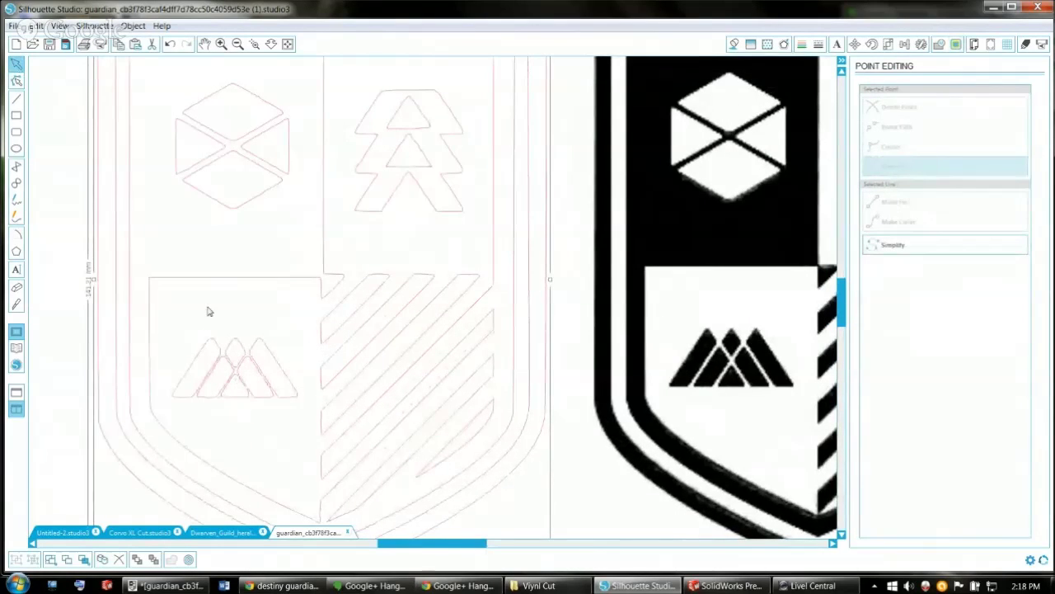
left_click(237, 43)
left_click(237, 46)
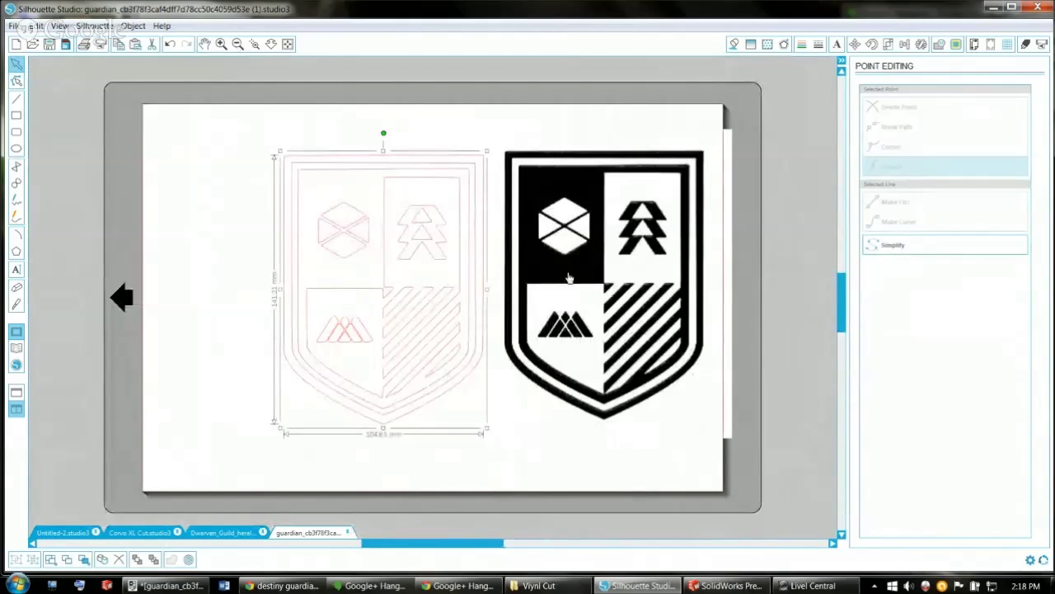
Delete the red traced outline and move the shield image back to page centre.
key("Delete")
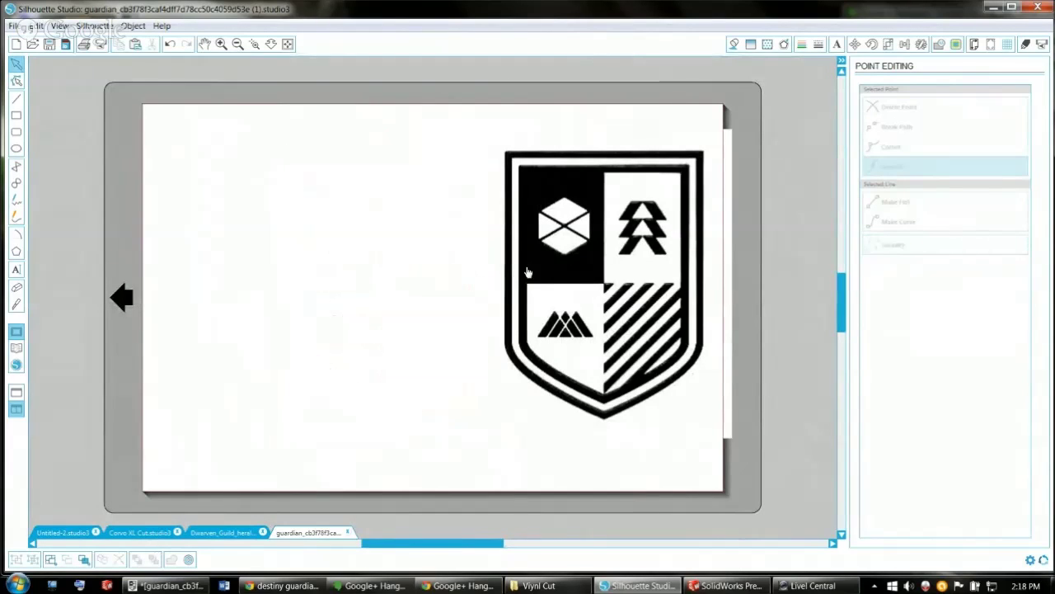
left_click_drag(529, 272, 370, 274)
left_click(956, 43)
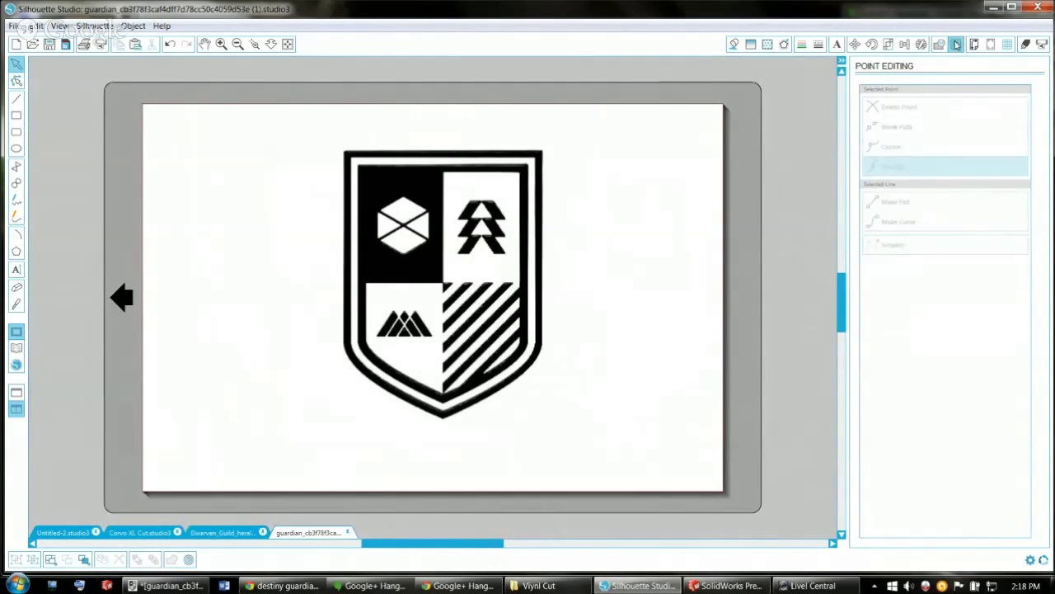
Retrace the centred shield with high pass 300 and threshold 62.9.
left_click(897, 106)
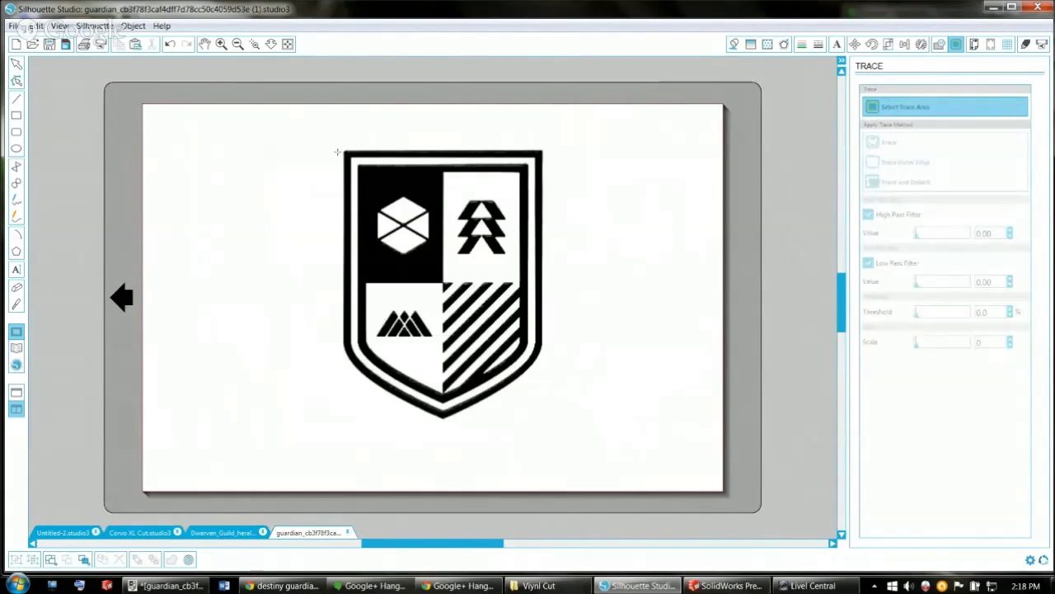
mouse_move(338, 152)
left_mouse_down()
mouse_move(424, 282)
mouse_move(556, 425)
left_mouse_up()
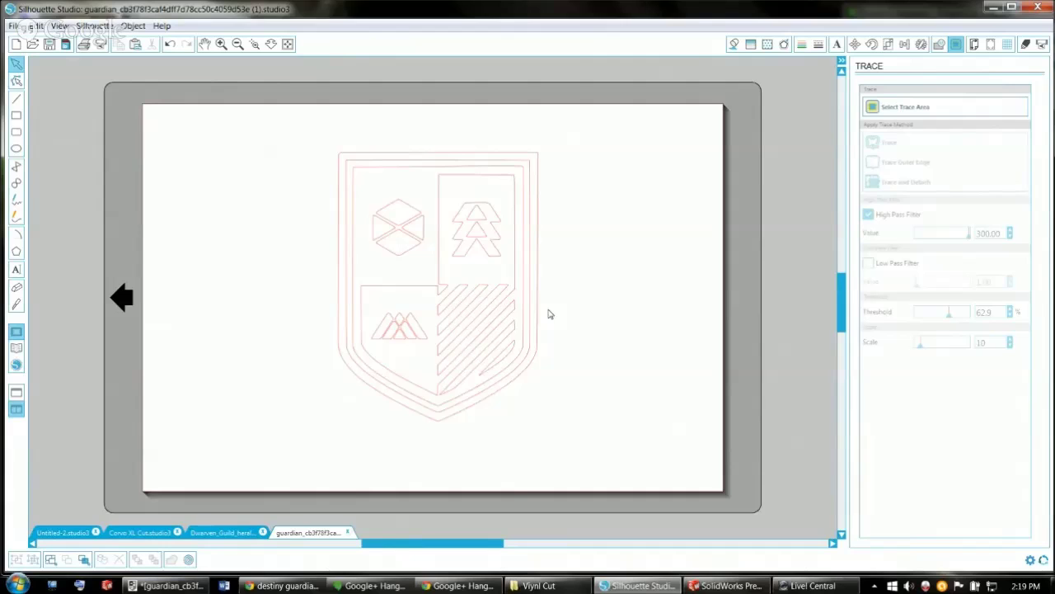
scroll(499, 359, "up", 1)
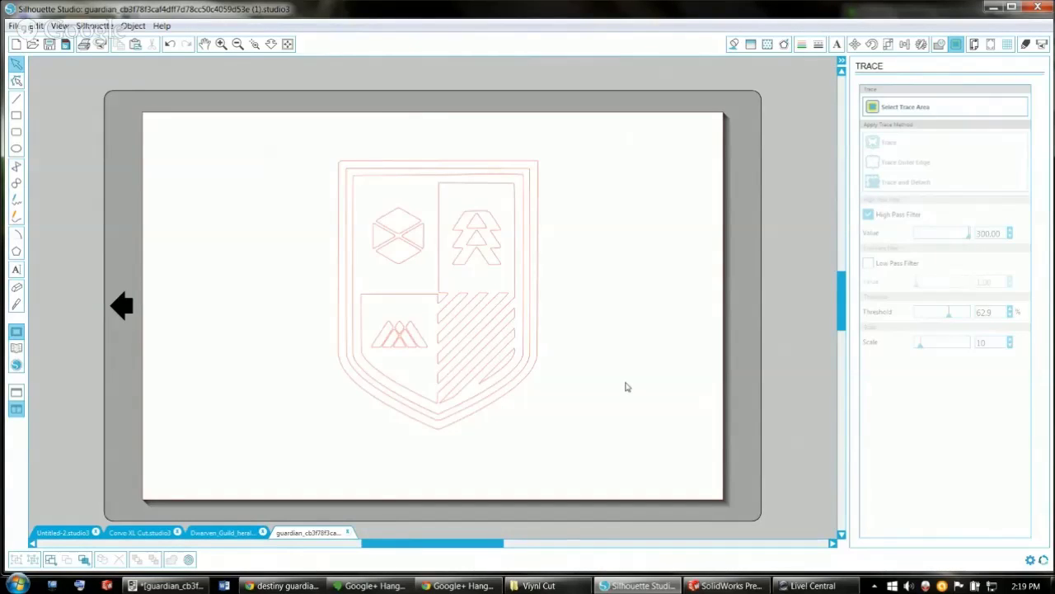
left_click(725, 586)
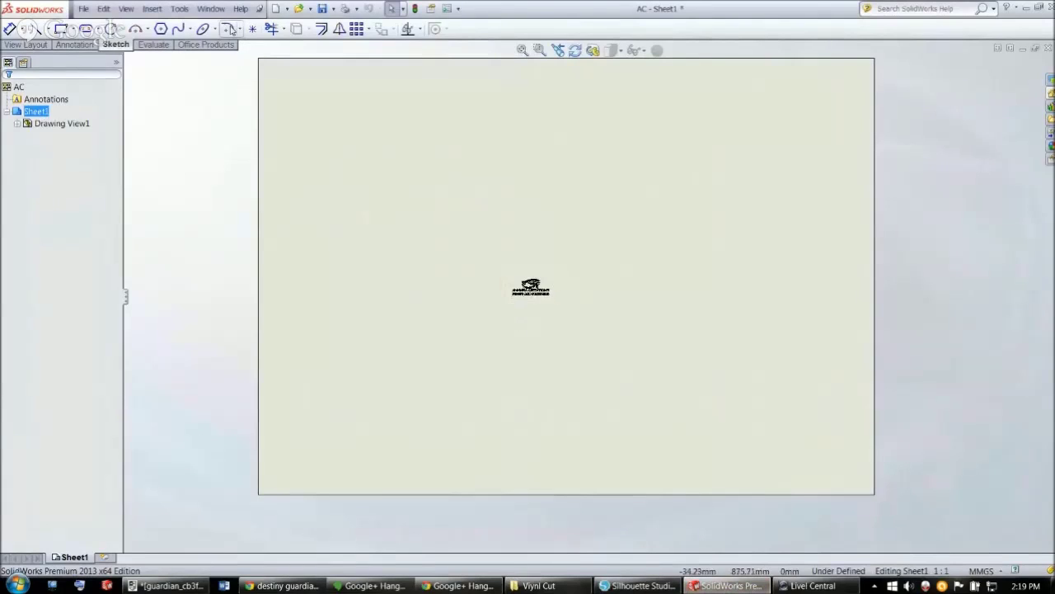
Check the AC.SLDPRT logo part, then return to the AC - Sheet1 drawing.
left_click(211, 8)
left_click(236, 110)
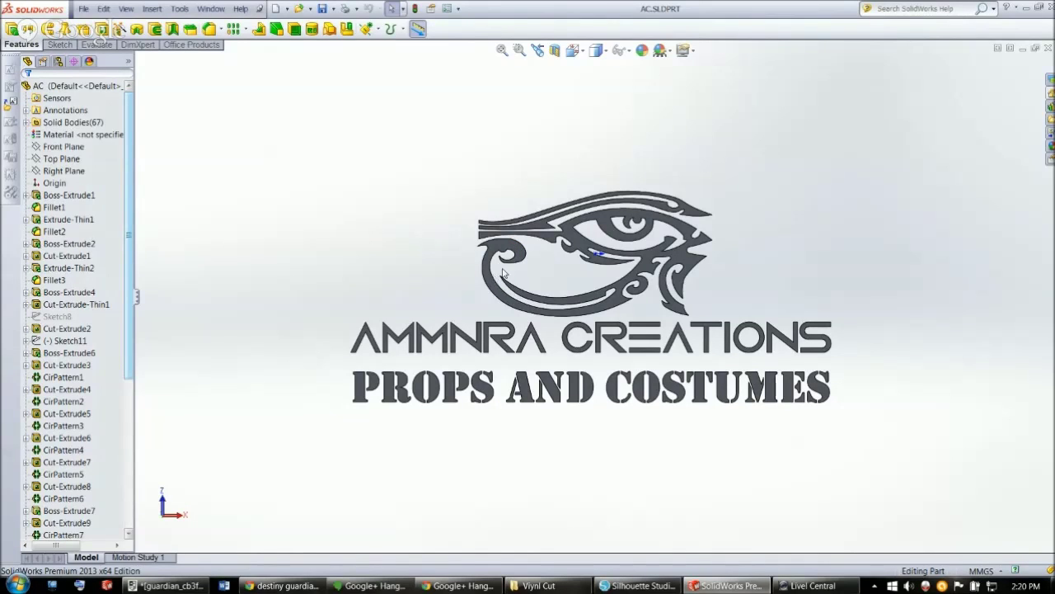
left_click(212, 10)
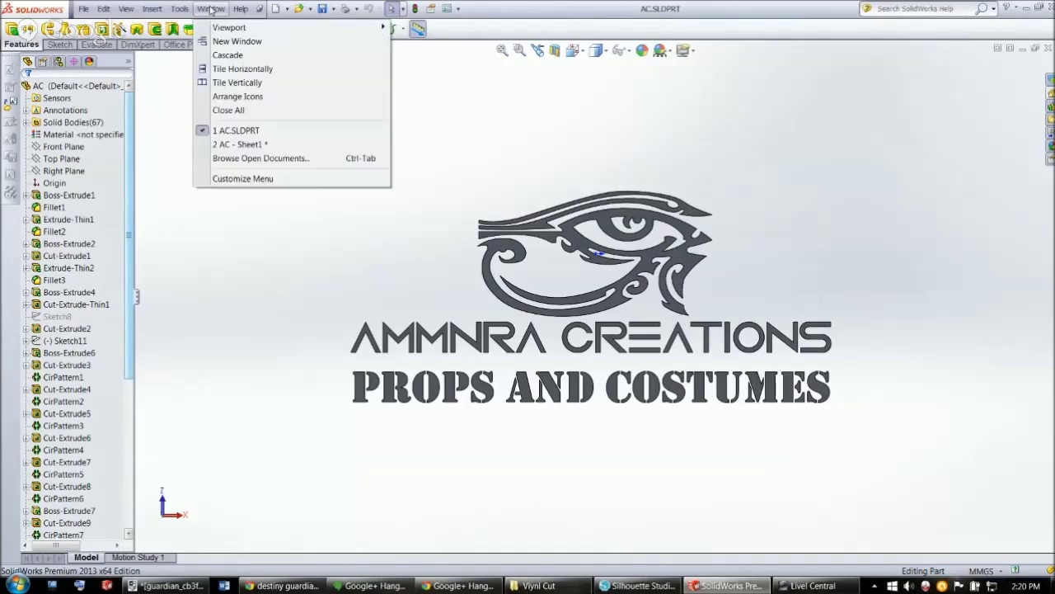
left_click(257, 146)
scroll(544, 291, "down", 5)
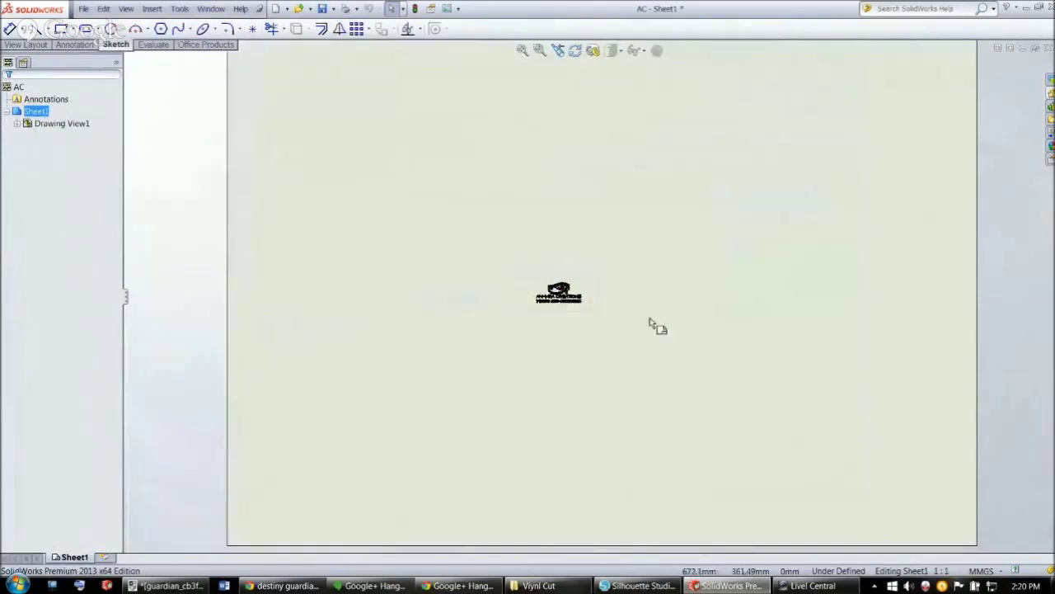
scroll(627, 320, "down", 3)
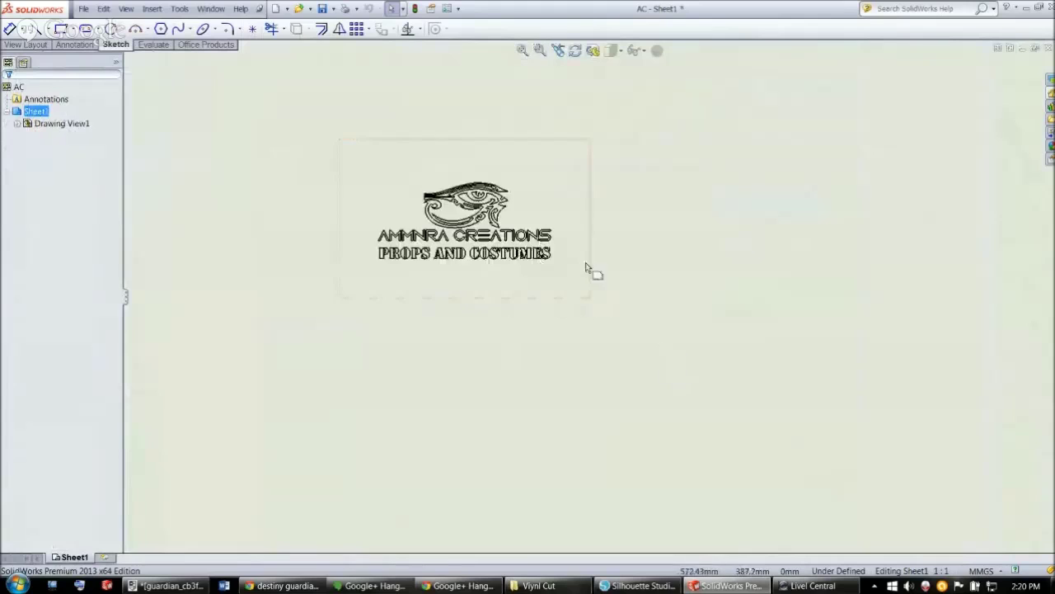
right_click(691, 170)
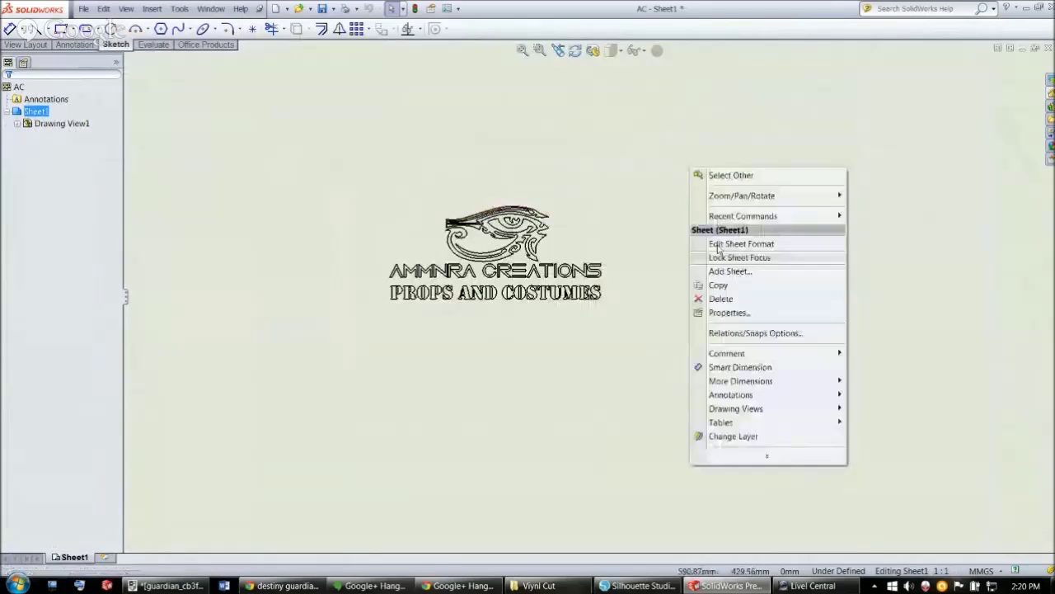
Review the sheet properties and confirm the document uses MMGS millimetre units.
left_click(729, 312)
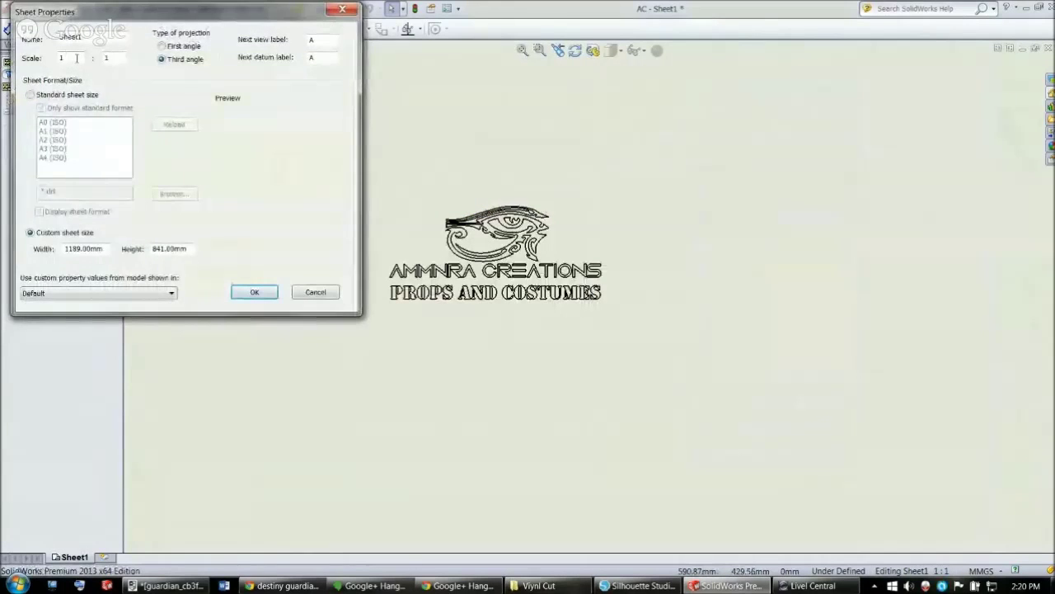
left_click(315, 293)
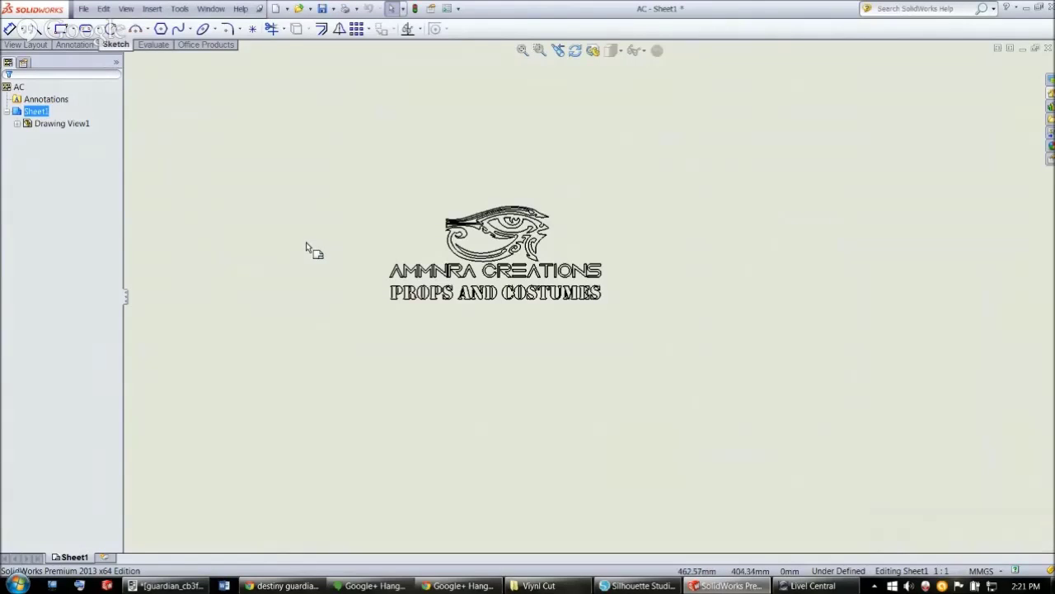
left_click(994, 571)
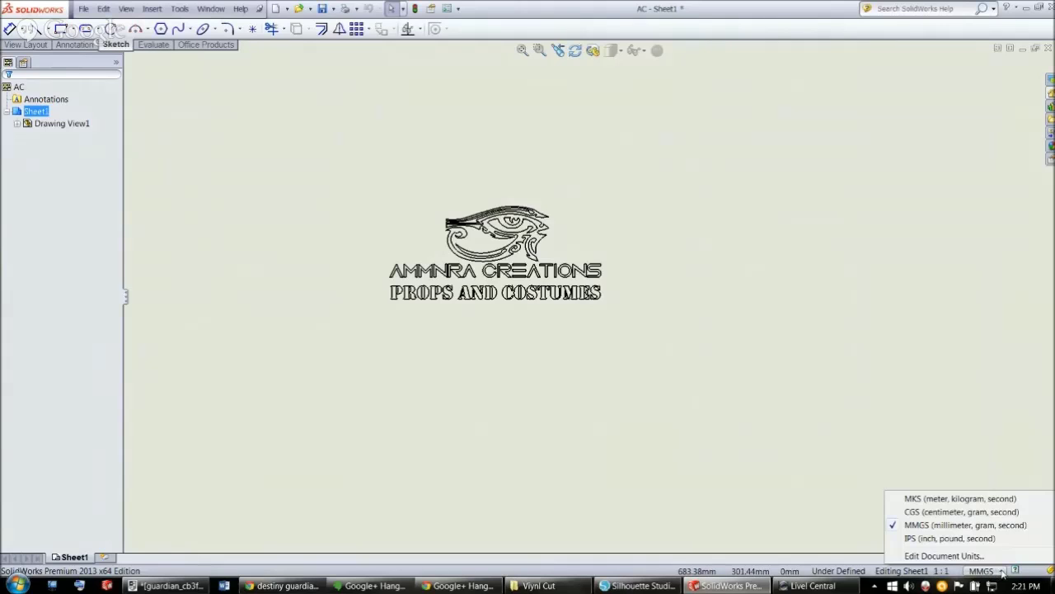
left_click(971, 527)
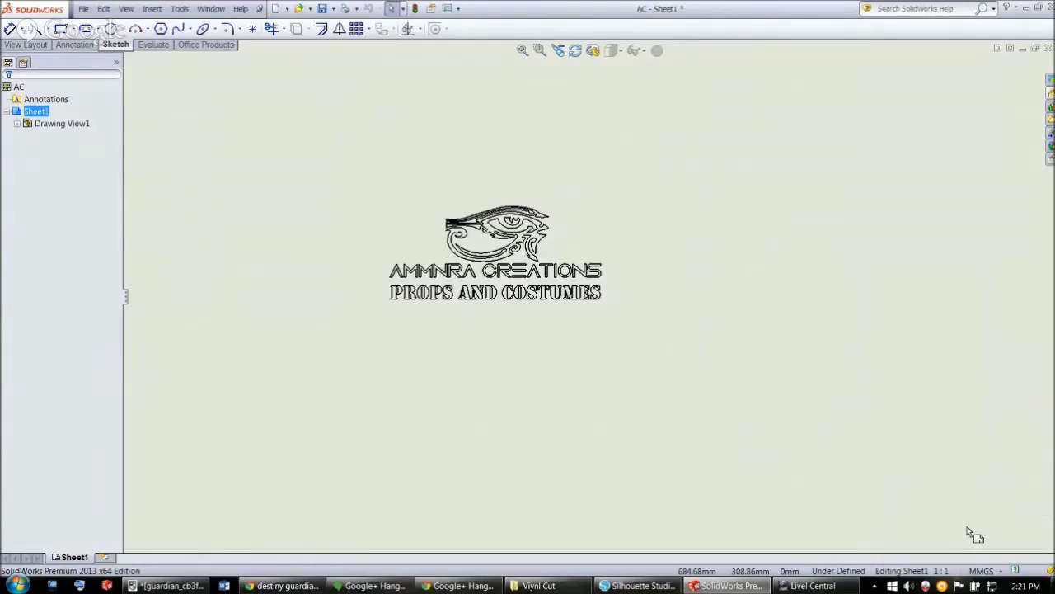
Save the drawing as AC.DXF using the Dxf (*.dxf) file type.
left_click(80, 10)
left_click(109, 89)
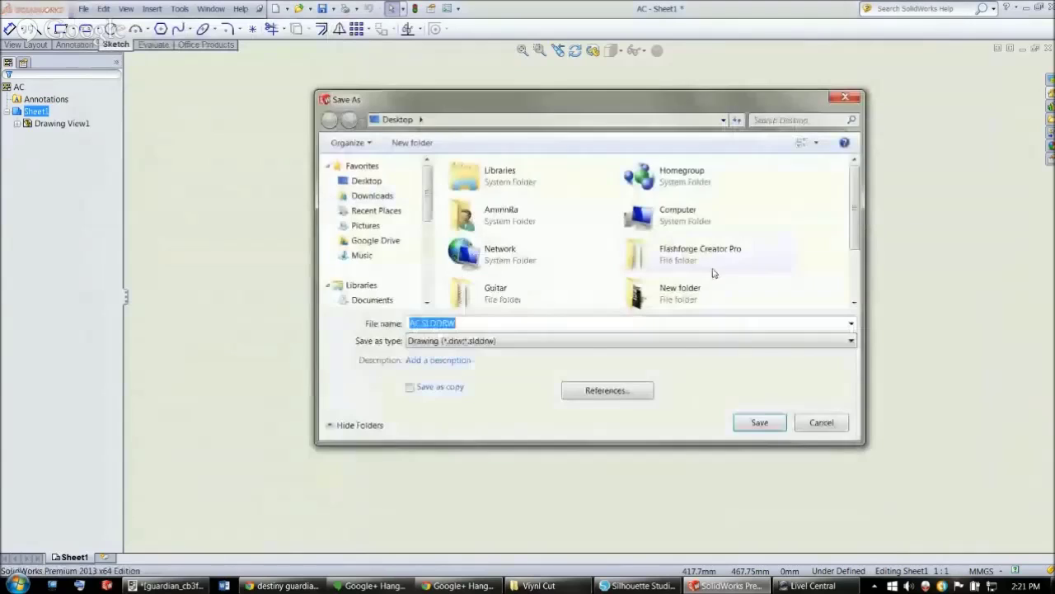
left_click(460, 342)
left_click(489, 384)
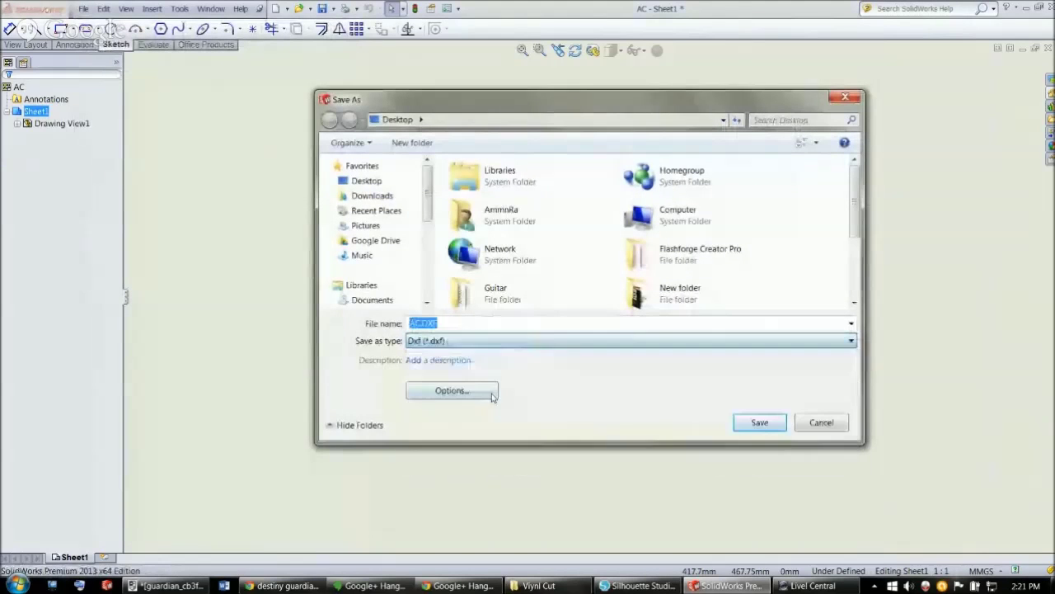
left_click(736, 424)
Start a new blank document in Silhouette Studio.
left_click(640, 585)
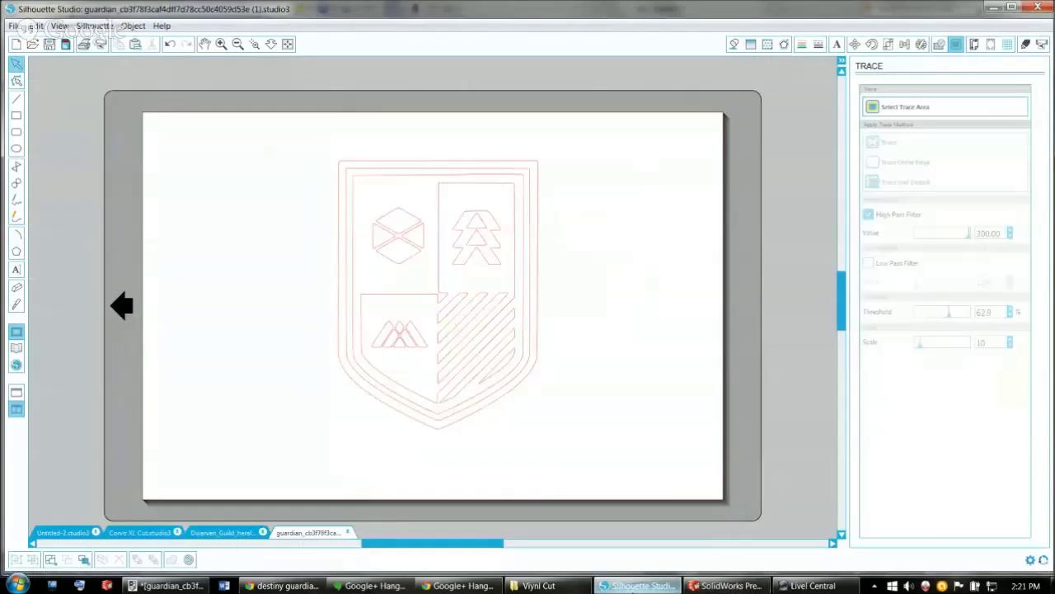
left_click(28, 27)
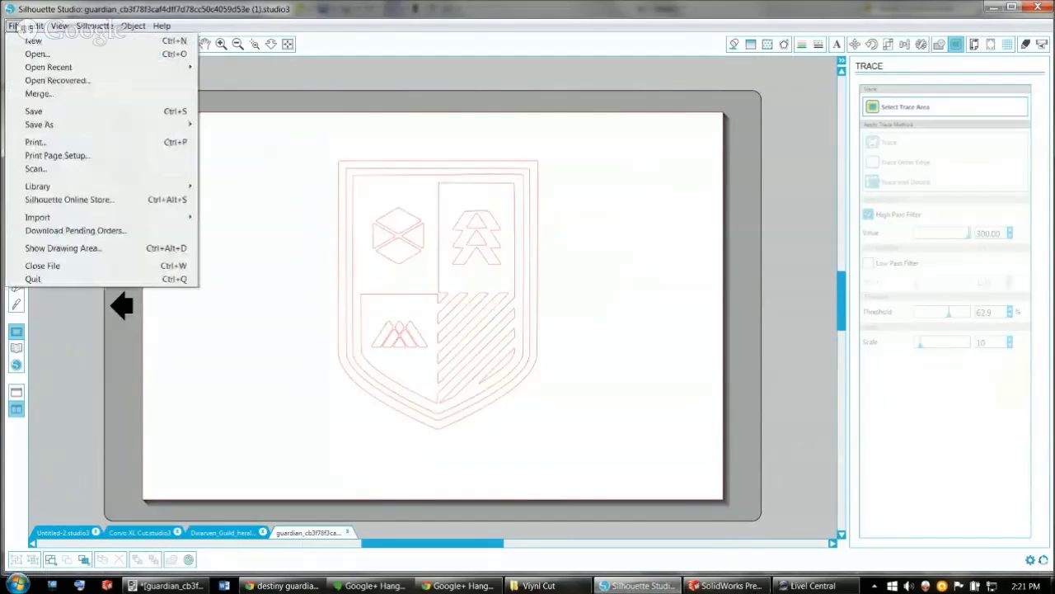
left_click(28, 40)
Review the Silhouette Devices, Import Options and General (millimetre) preference sections.
left_click(93, 26)
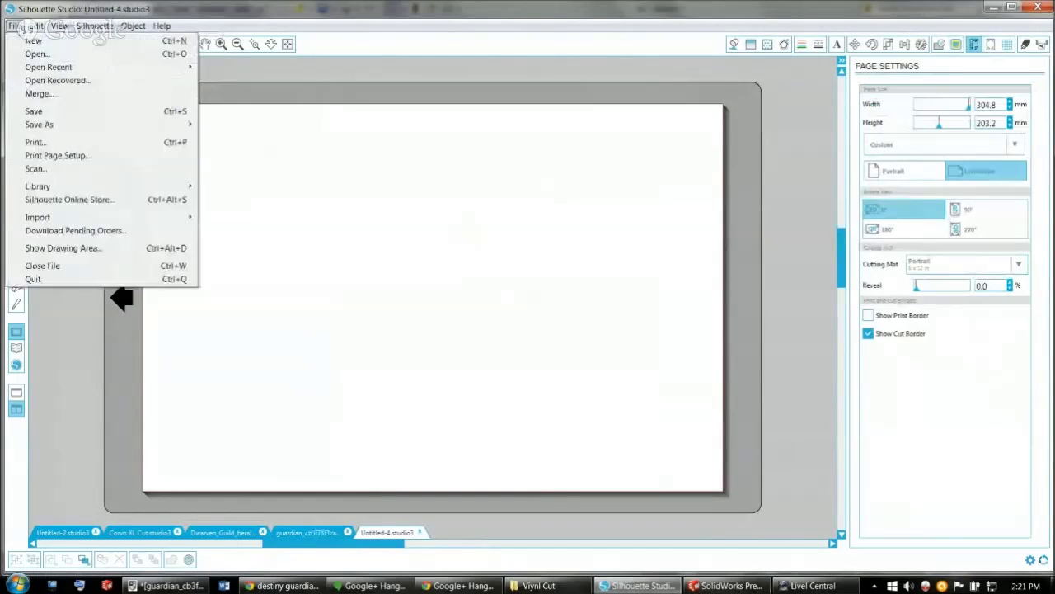
mouse_move(37, 25)
left_click(47, 233)
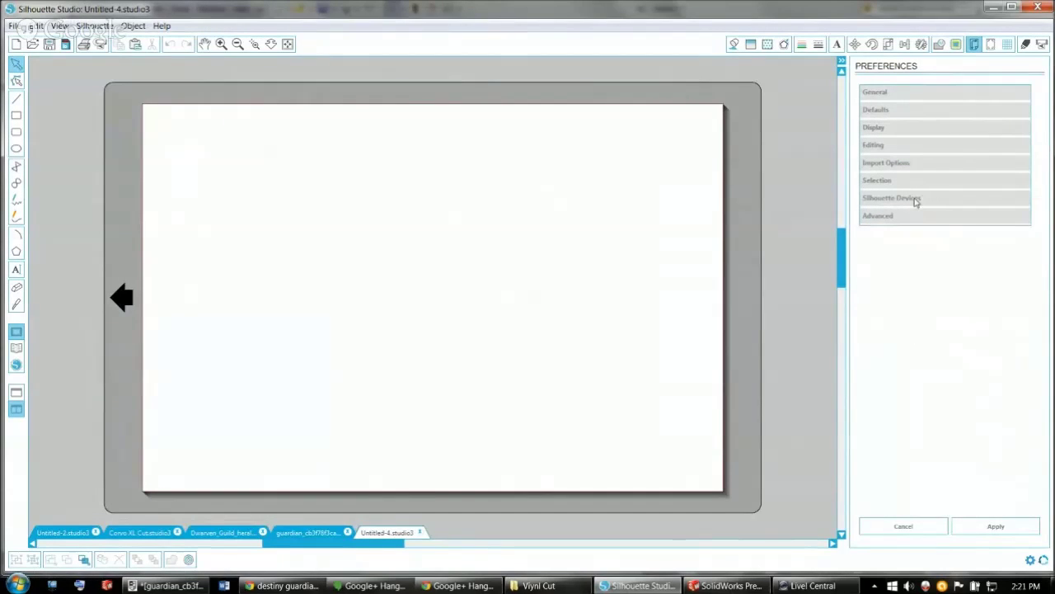
left_click(915, 201)
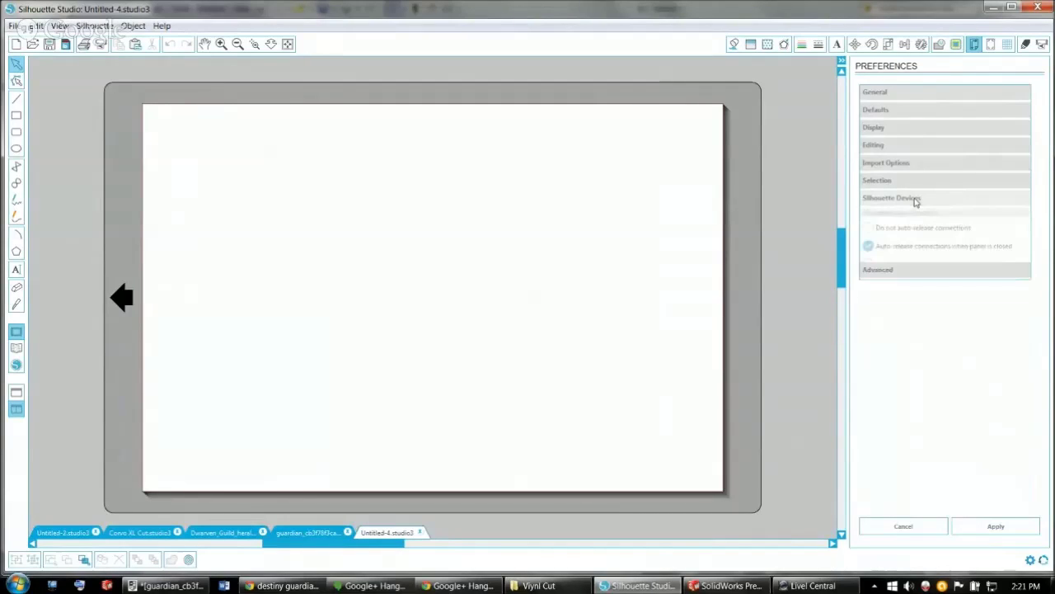
left_click(911, 185)
left_click(910, 162)
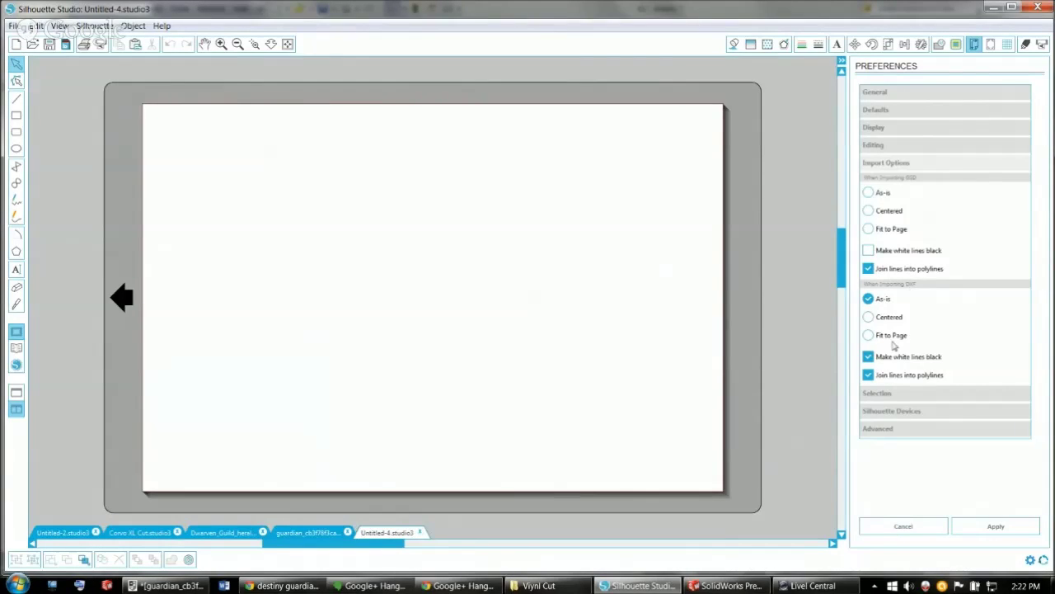
left_click(891, 98)
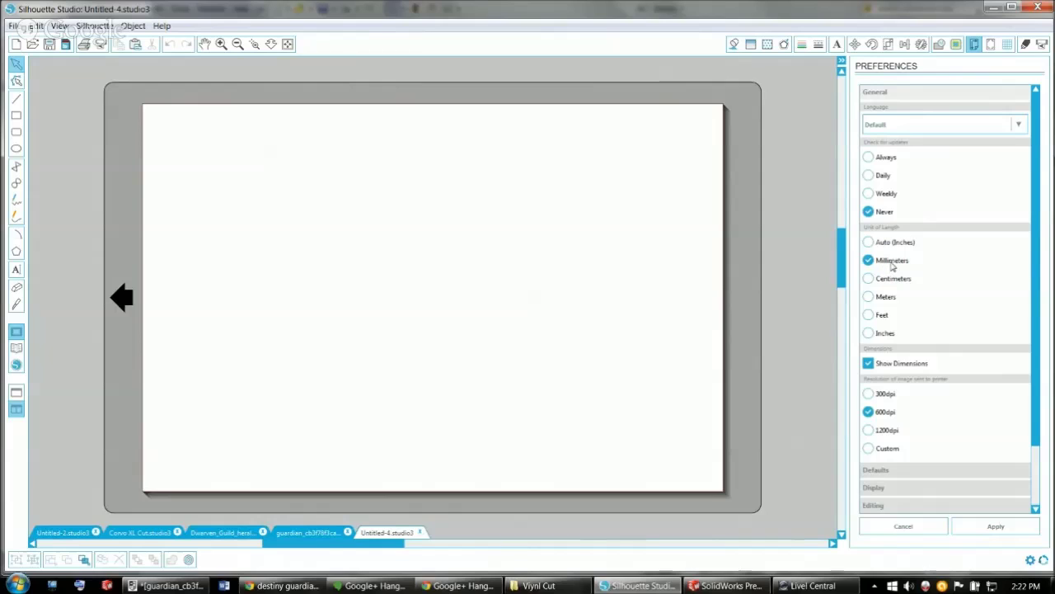
left_click(995, 526)
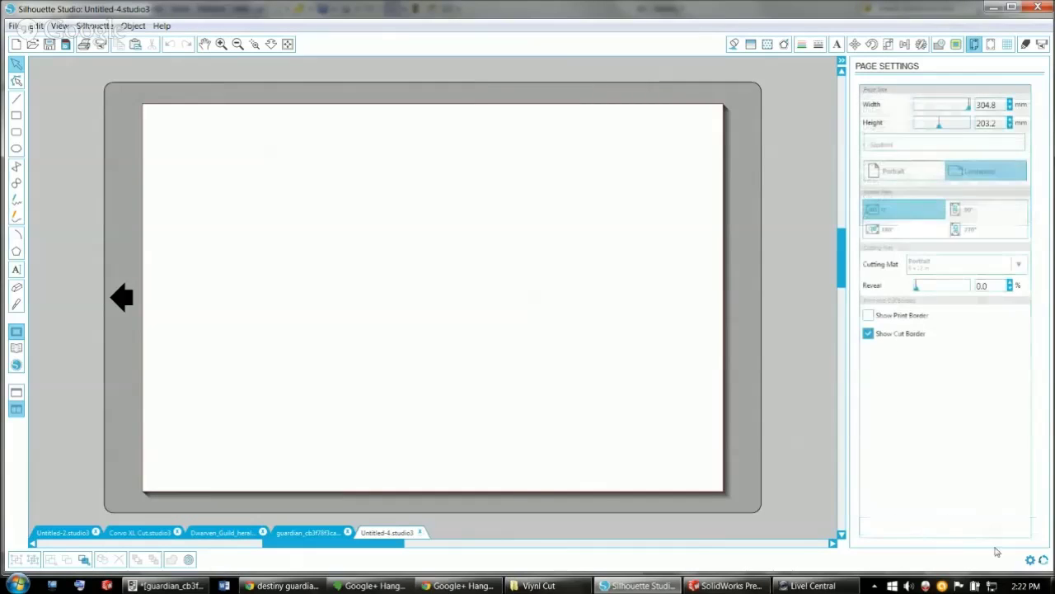
Open AC.DXF in Silhouette Studio, listing All Files types.
left_click(13, 25)
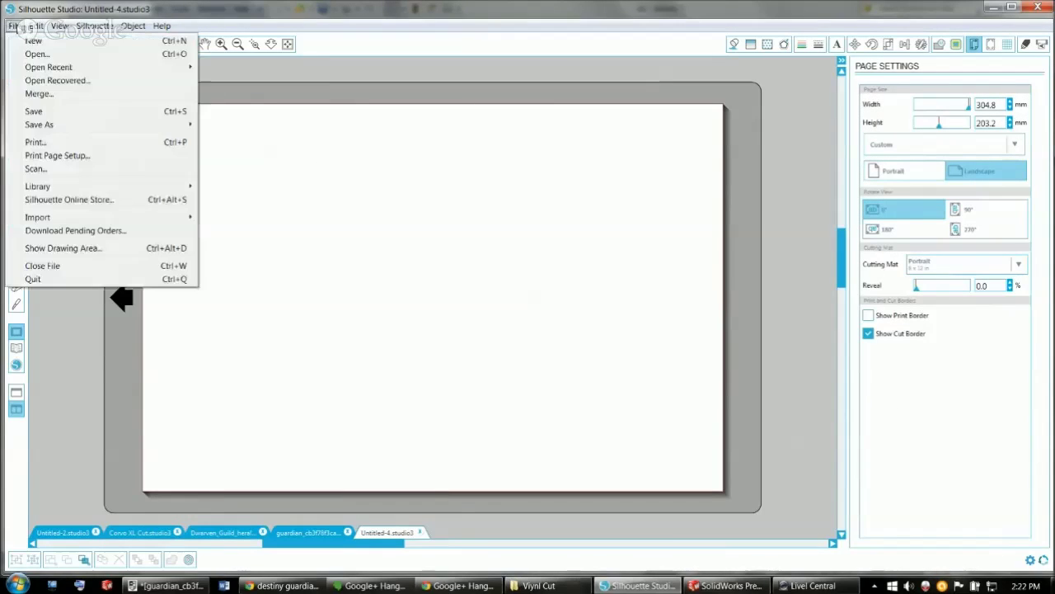
left_click(36, 54)
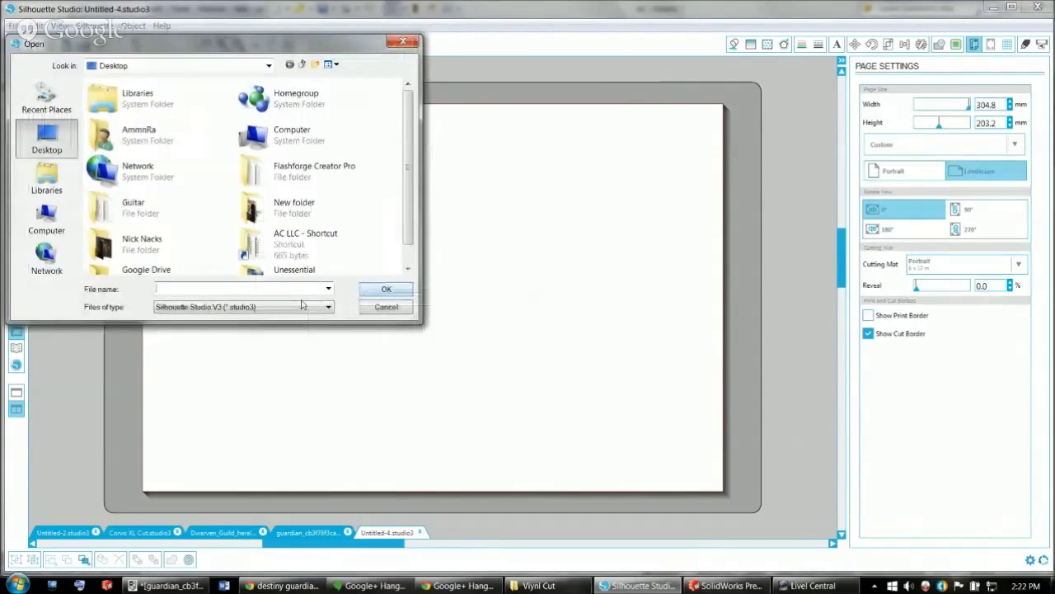
left_click(247, 307)
left_click(175, 397)
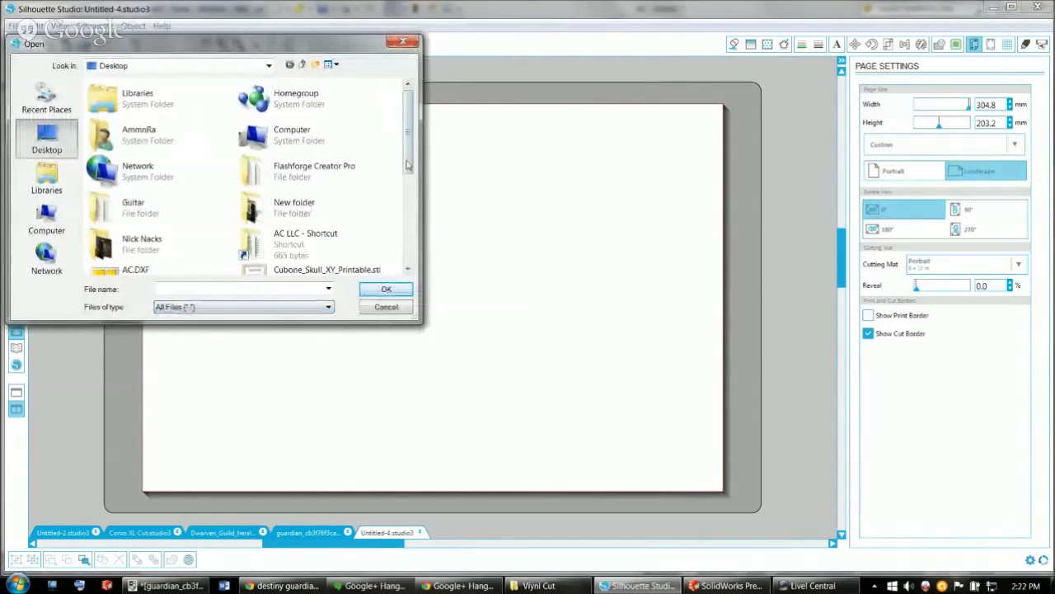
left_click_drag(408, 163, 407, 243)
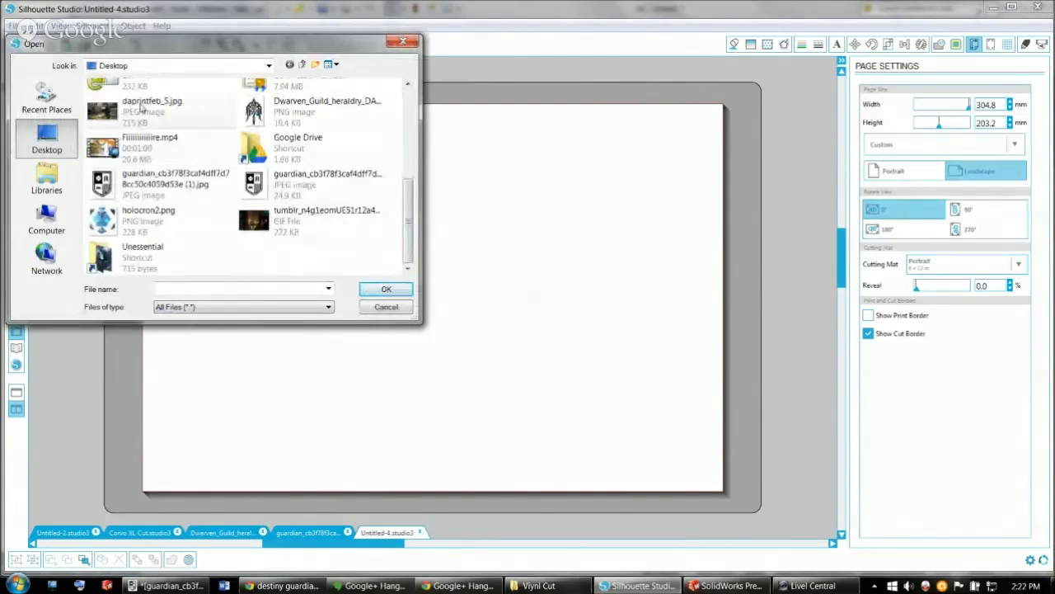
left_click(125, 88)
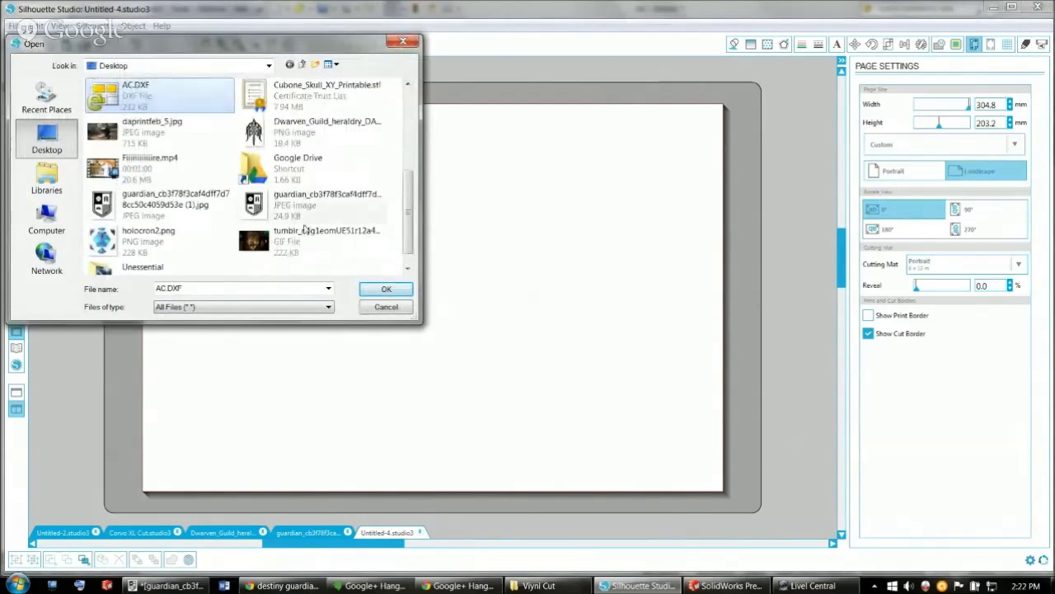
left_click(366, 288)
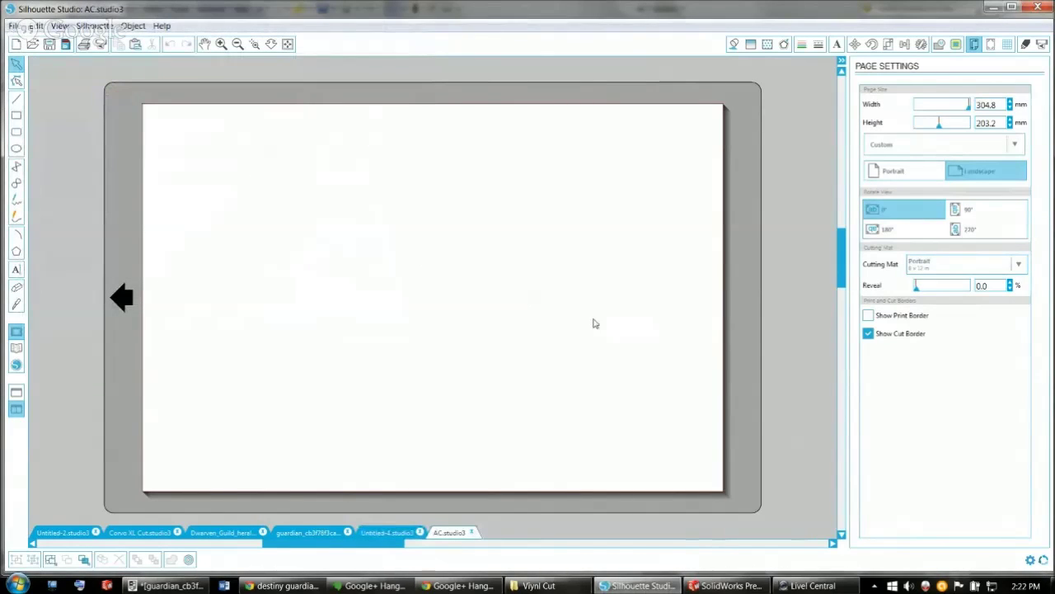
Zoom out to find the imported logo, select all its parts and group them.
left_click(237, 44)
left_click(237, 45)
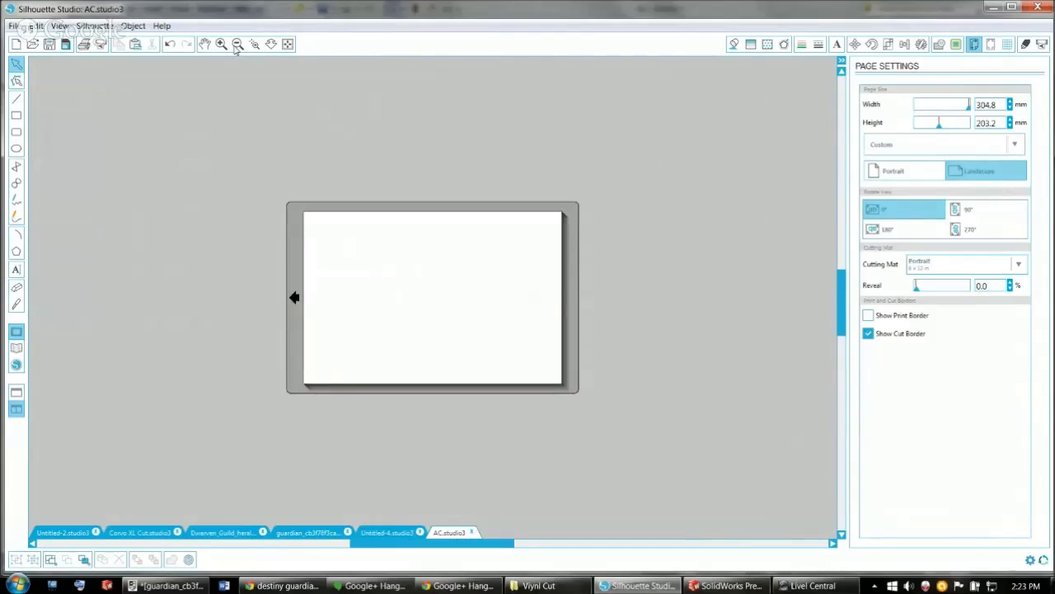
left_click(236, 45)
left_click(236, 45)
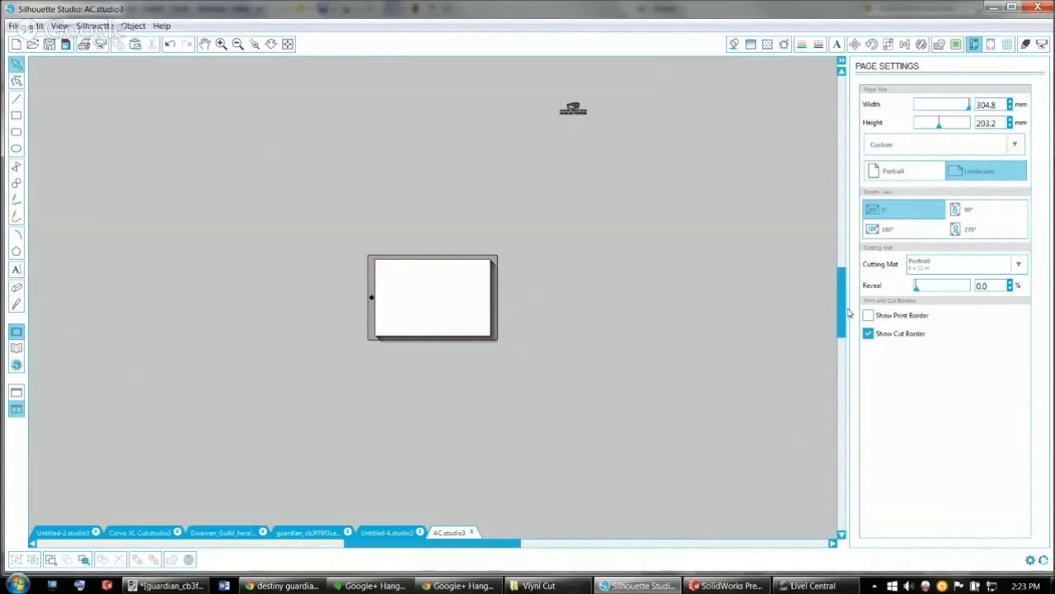
scroll(693, 278, "up", 3)
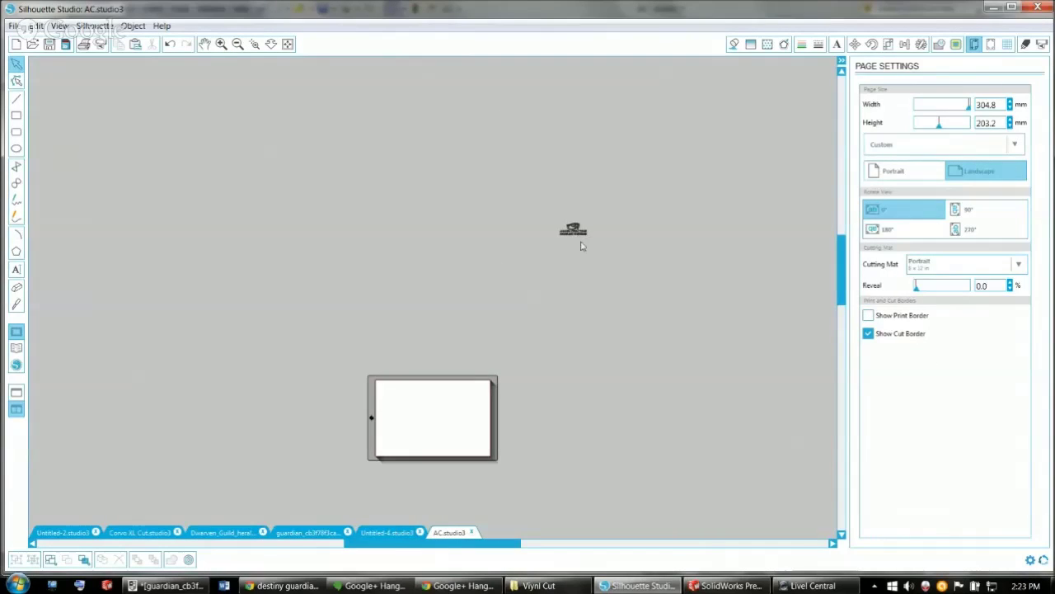
left_click_drag(418, 115, 717, 315)
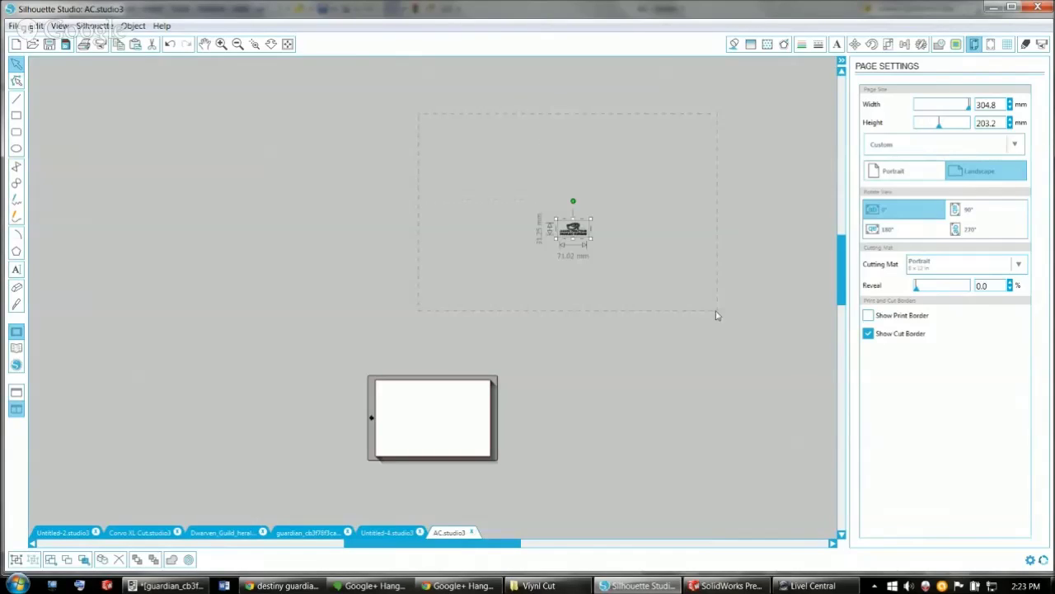
left_click(133, 25)
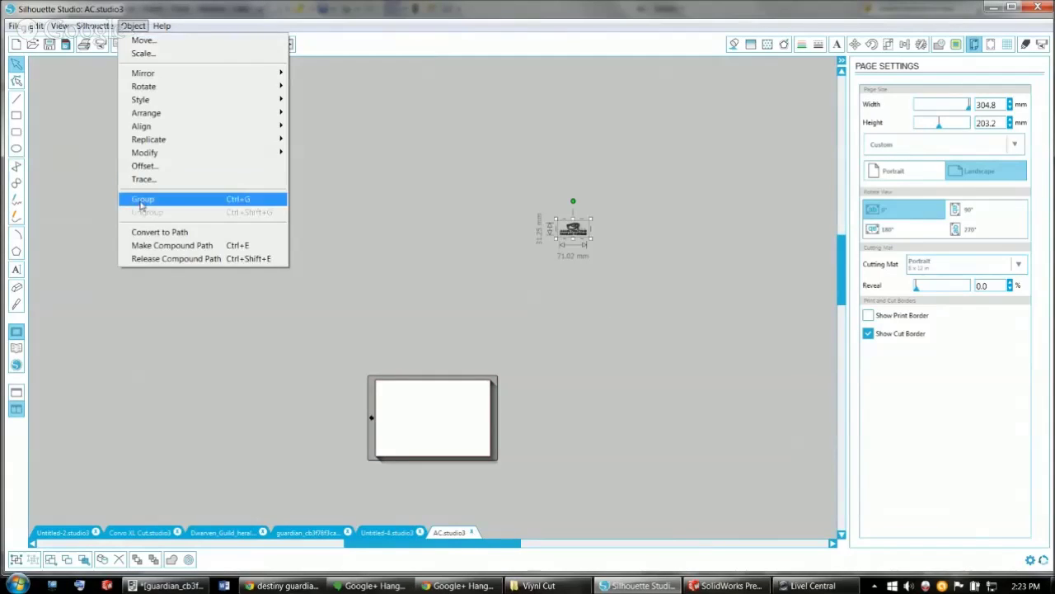
left_click(141, 204)
Move the grouped logo onto the cutting page and zoom in on it.
left_click(566, 353)
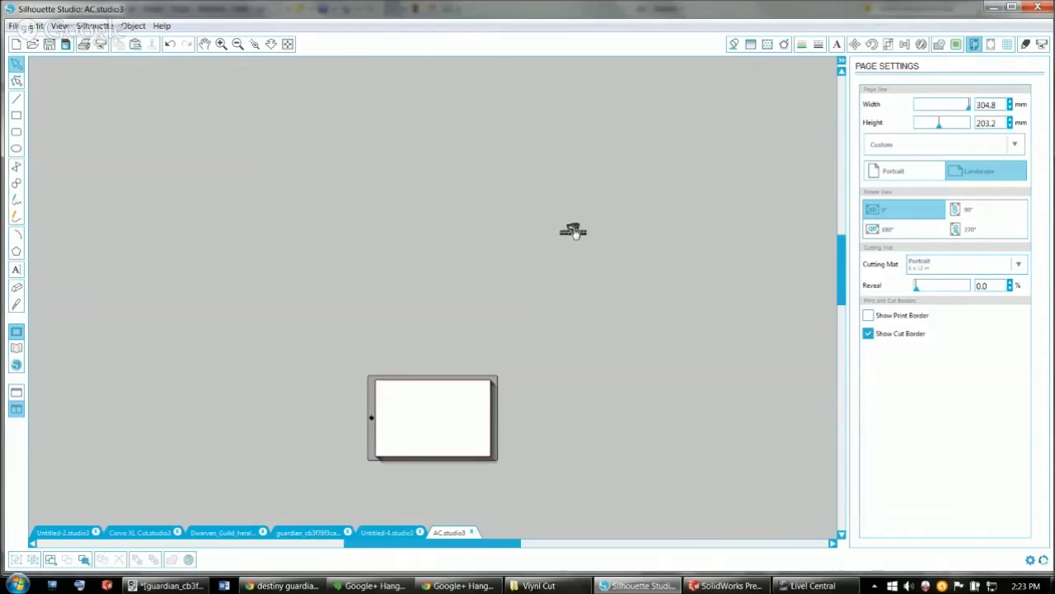
left_click_drag(573, 231, 432, 416)
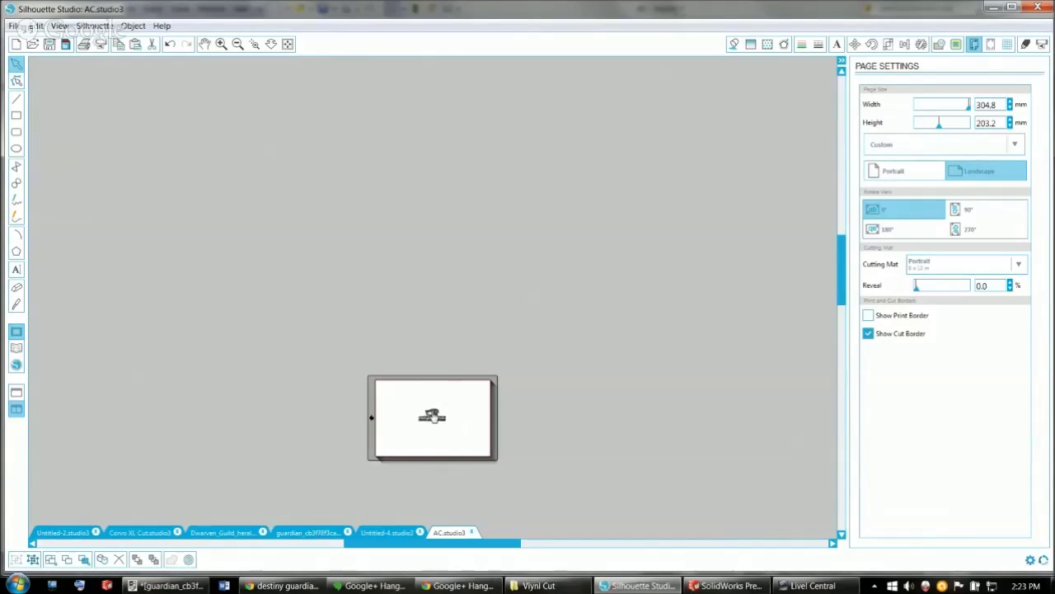
left_click(221, 43)
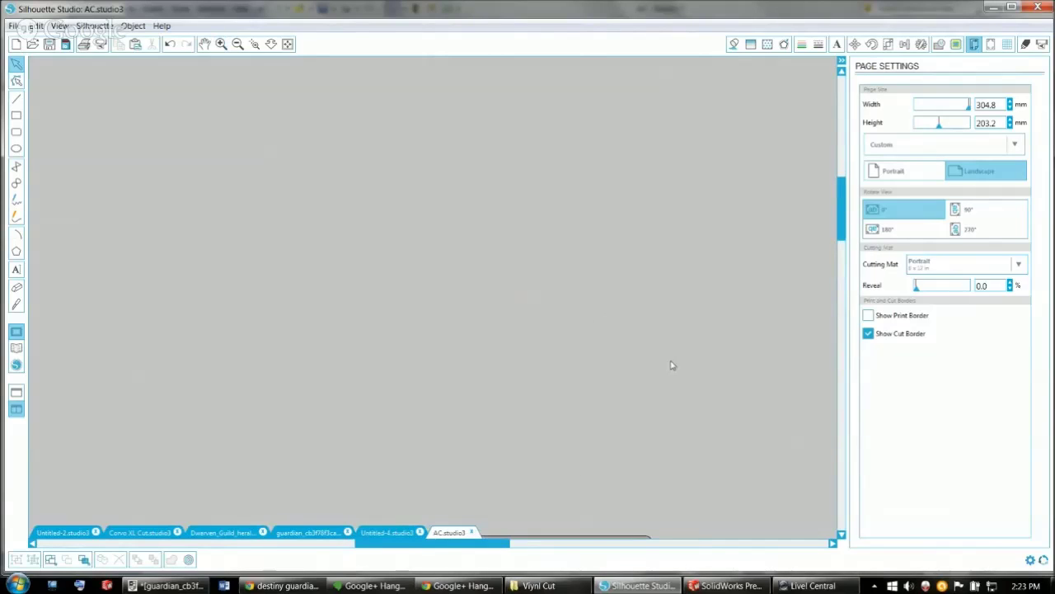
scroll(835, 305, "down", 2)
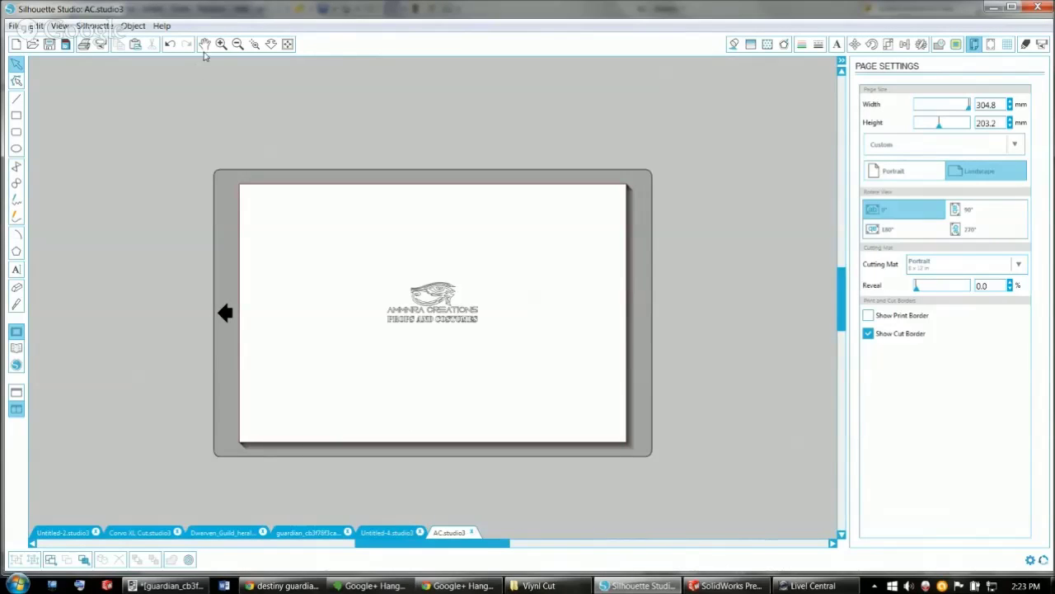
left_click(221, 44)
Scale the logo group to 200%, about 142.1 × 62.5 mm.
left_click(221, 44)
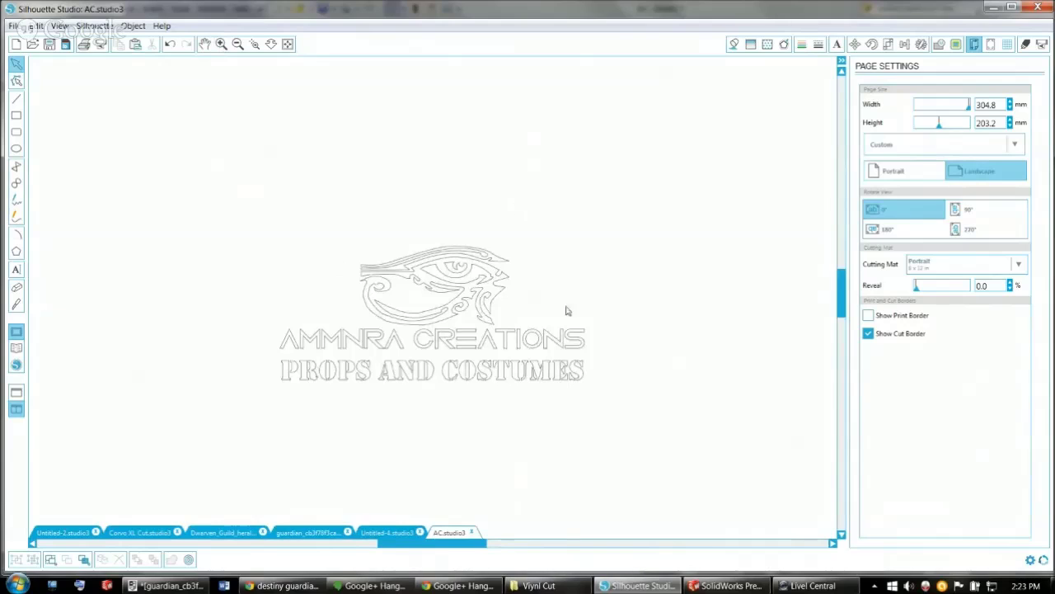
left_click(470, 305)
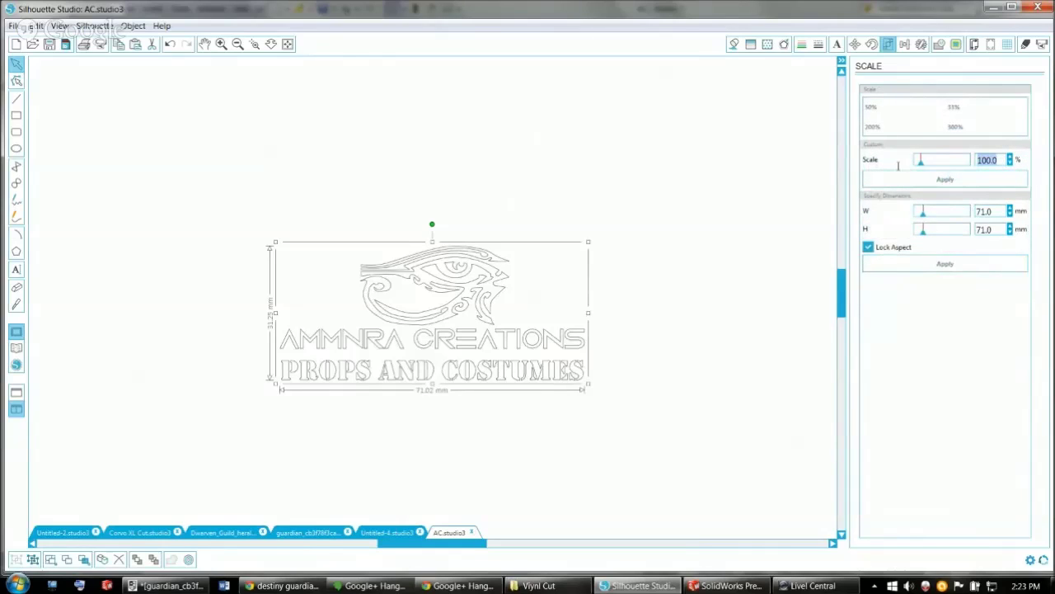
key("Return")
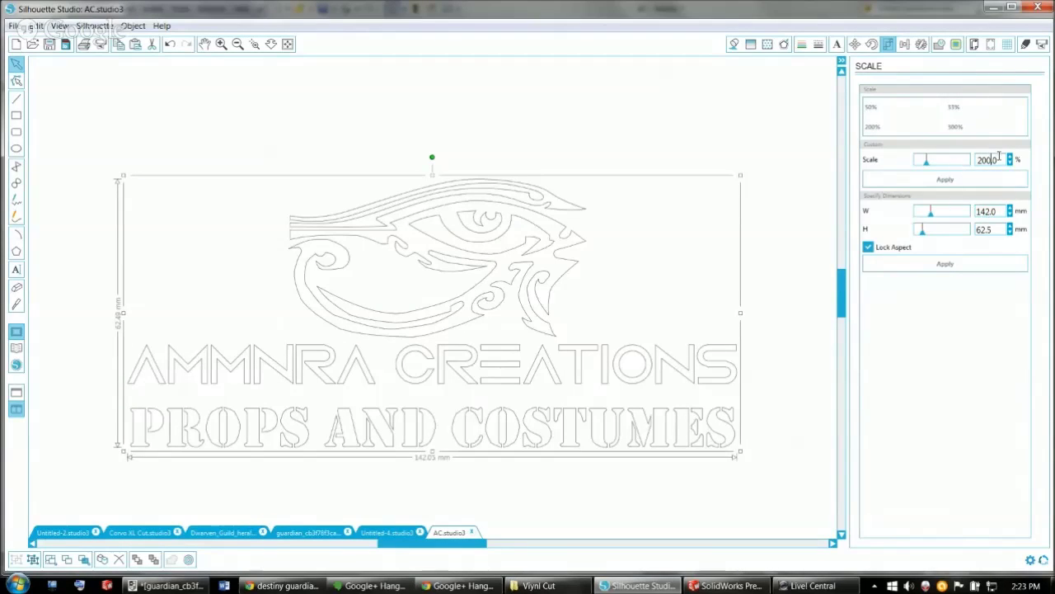
type("100")
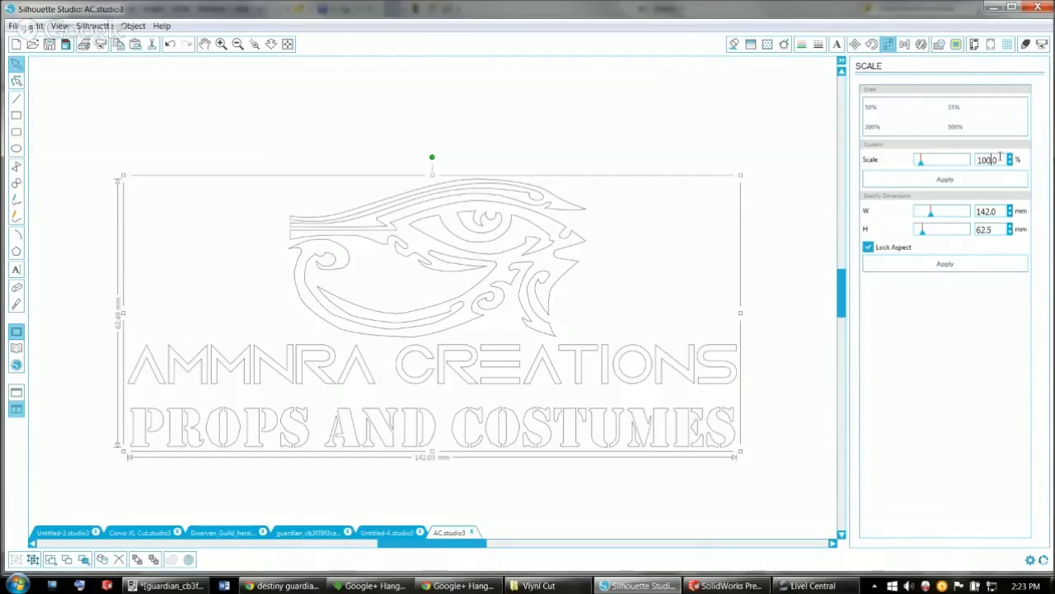
left_click_drag(921, 165, 920, 165)
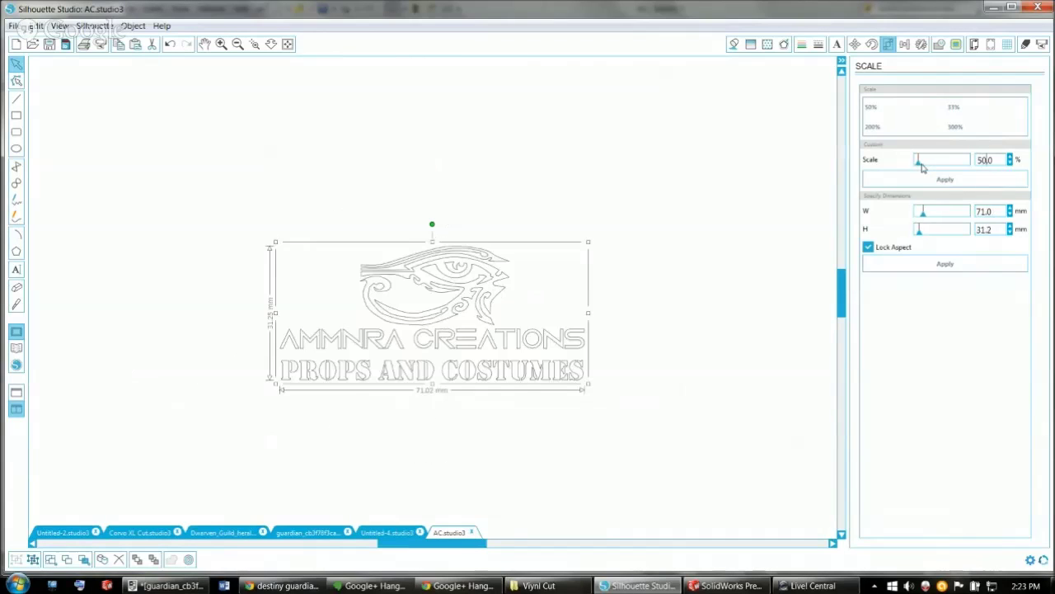
double_click(985, 160)
type("200")
left_click(944, 177)
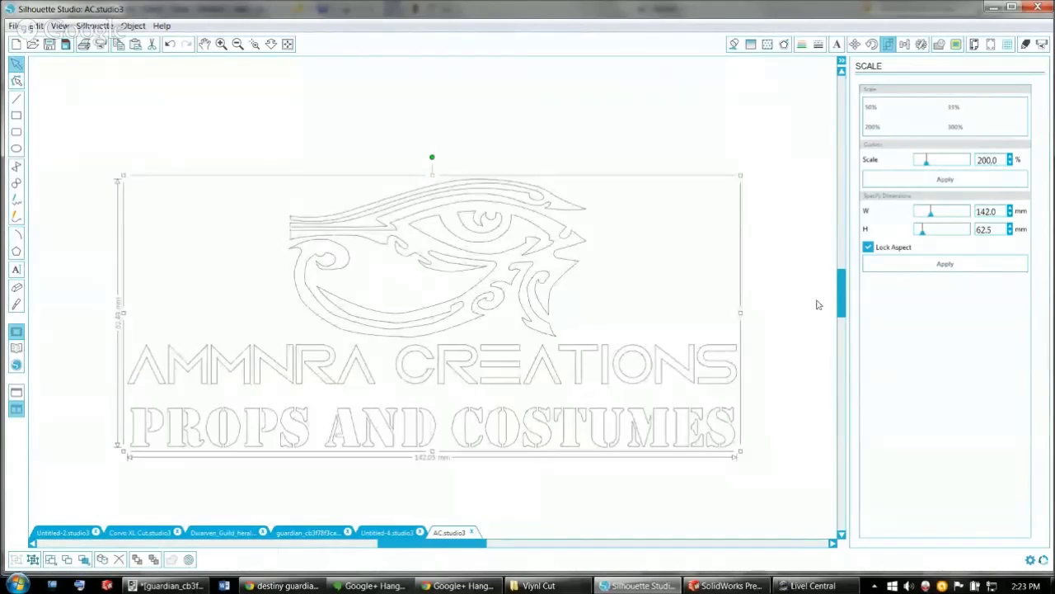
left_click(795, 336)
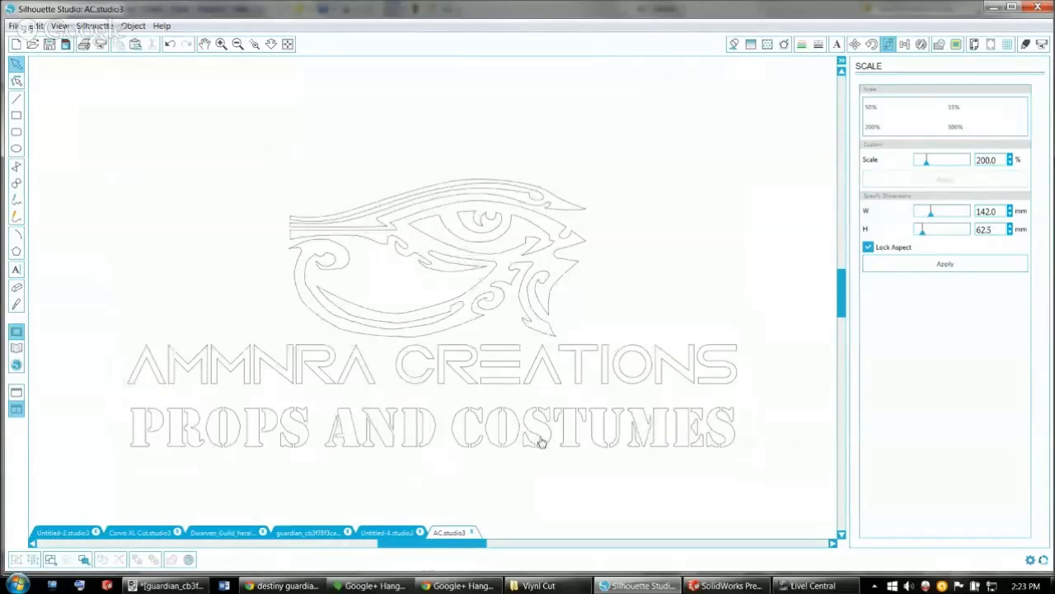
Ungroup the enlarged logo into separate parts.
left_click(332, 271)
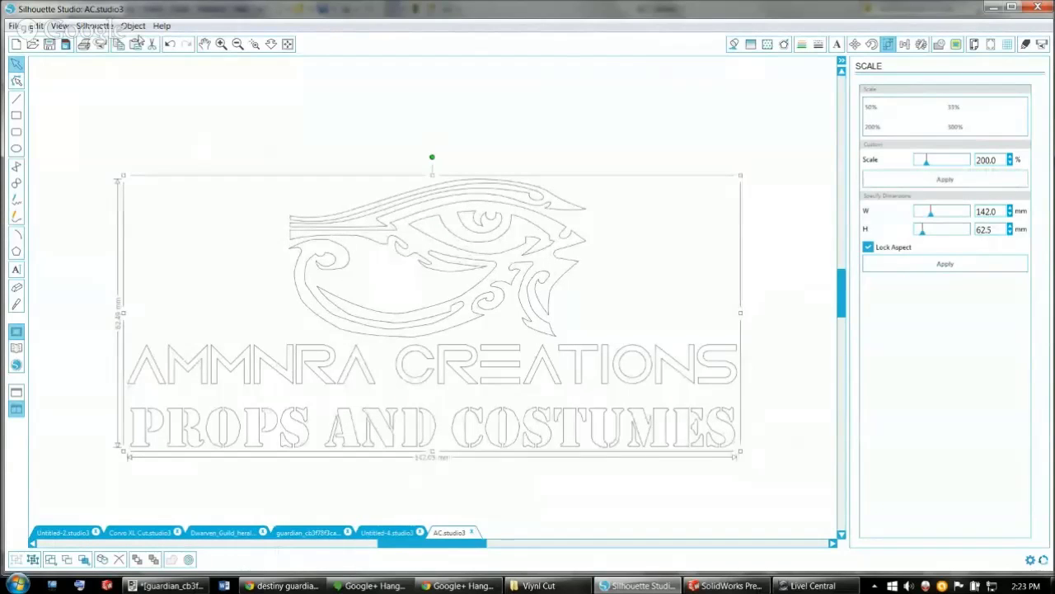
left_click(134, 25)
left_click(150, 211)
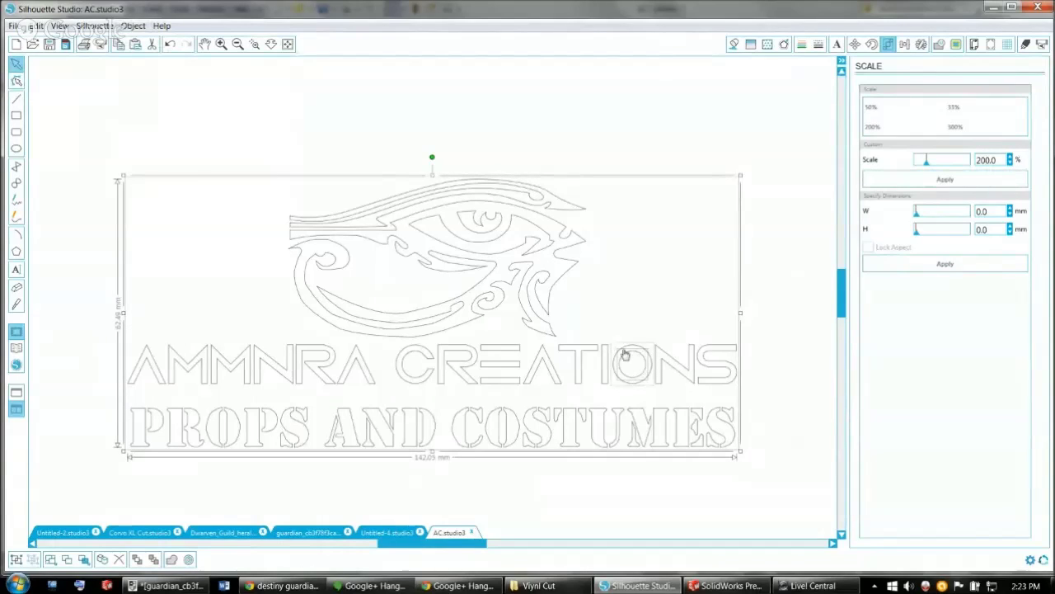
left_click(784, 410)
left_click(416, 434)
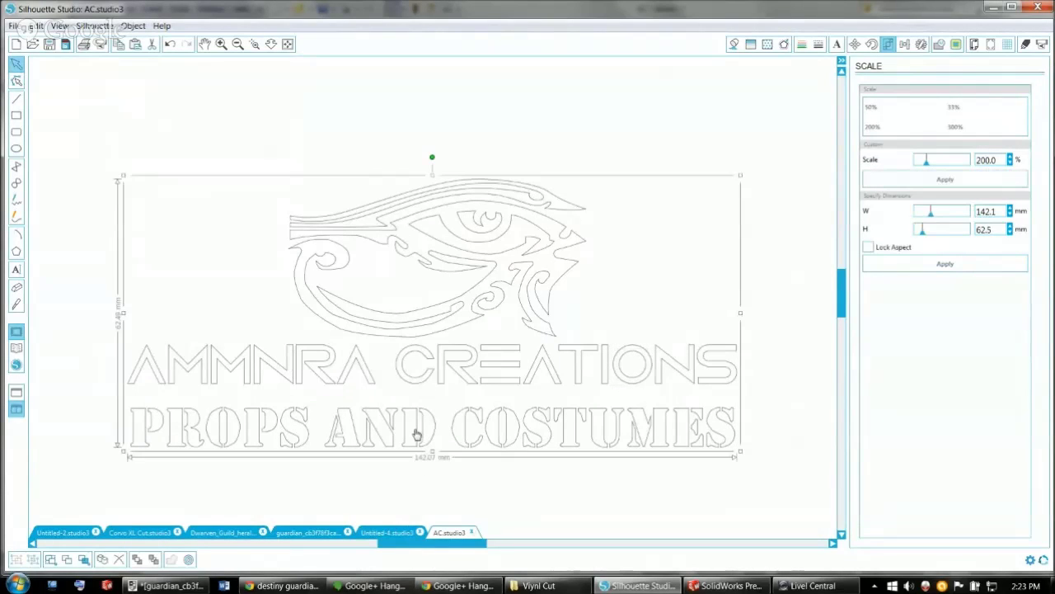
left_click(137, 26)
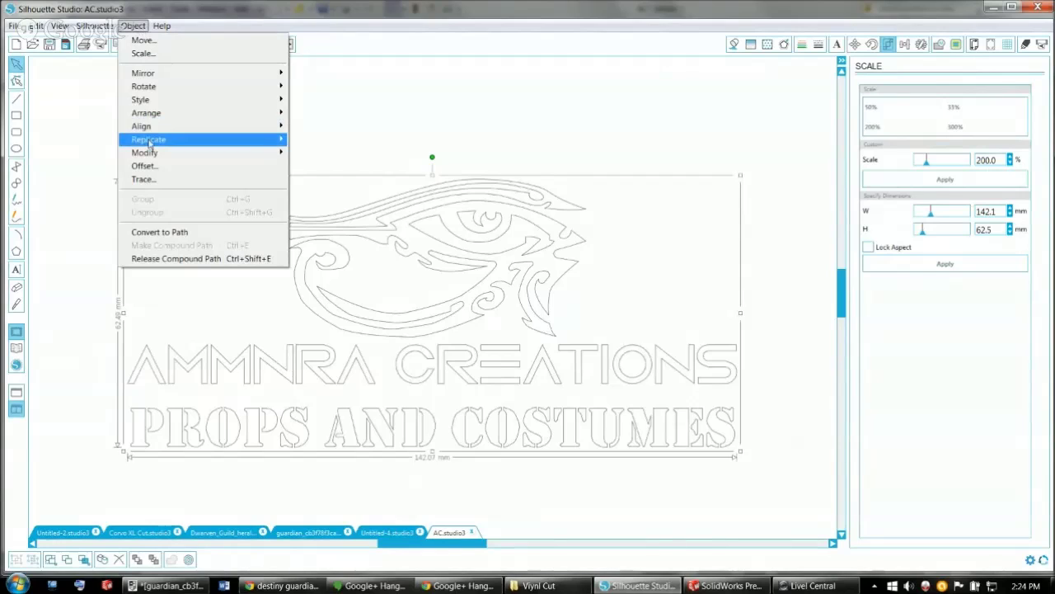
Divide the logo design into separate pieces.
mouse_move(150, 144)
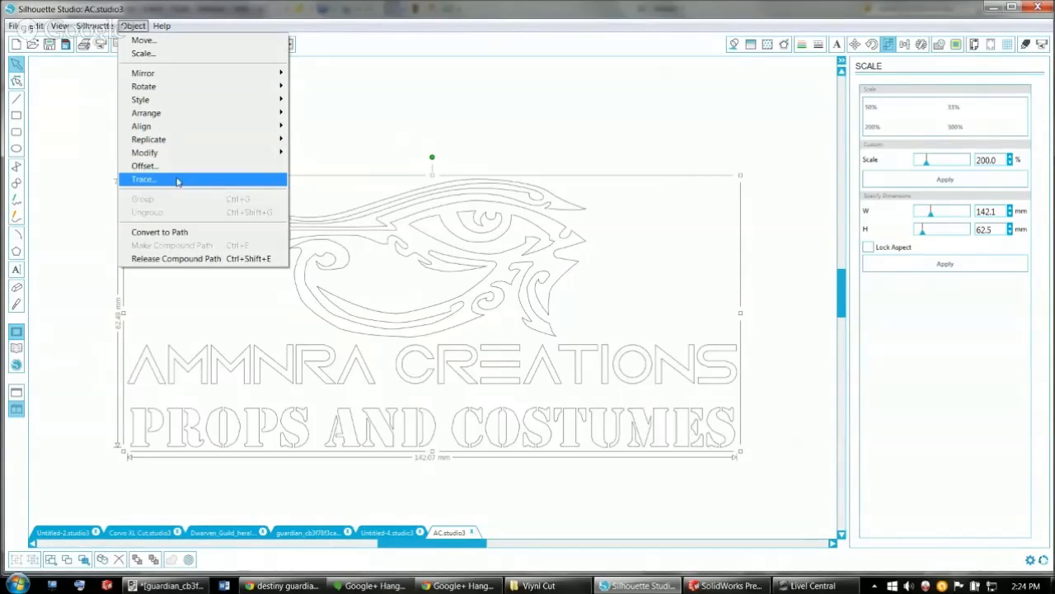
left_click(331, 256)
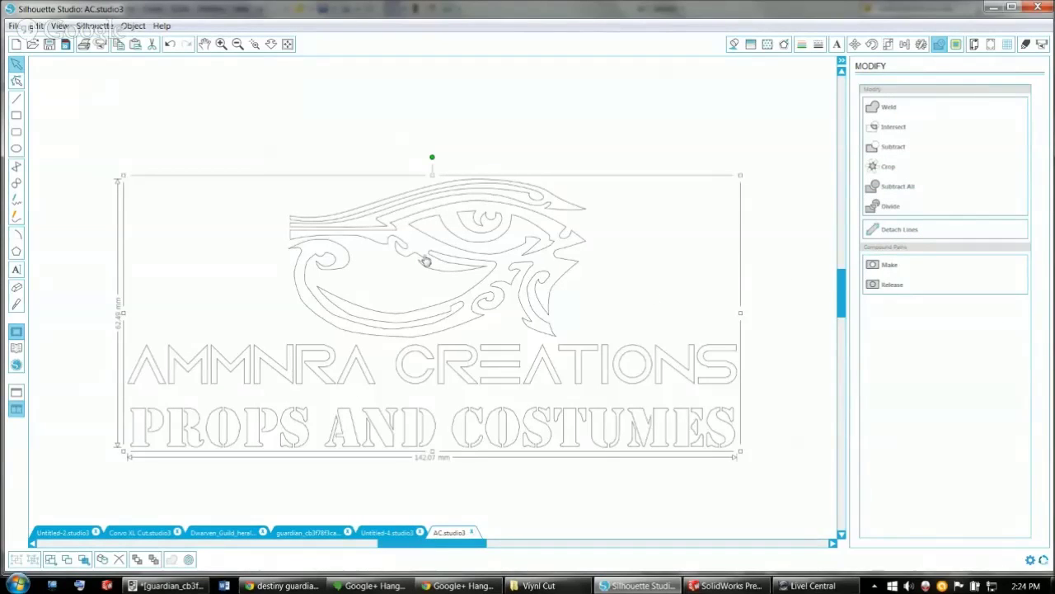
left_click(889, 206)
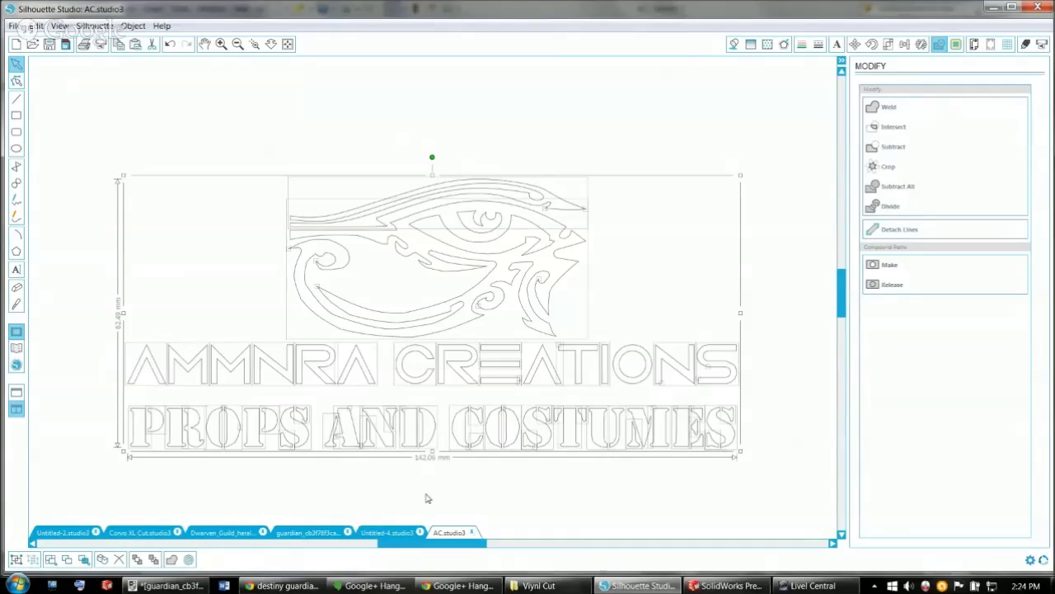
Select small letter pieces of AND and COSTUMES, then clear the selection.
left_click(427, 498)
left_click(367, 434)
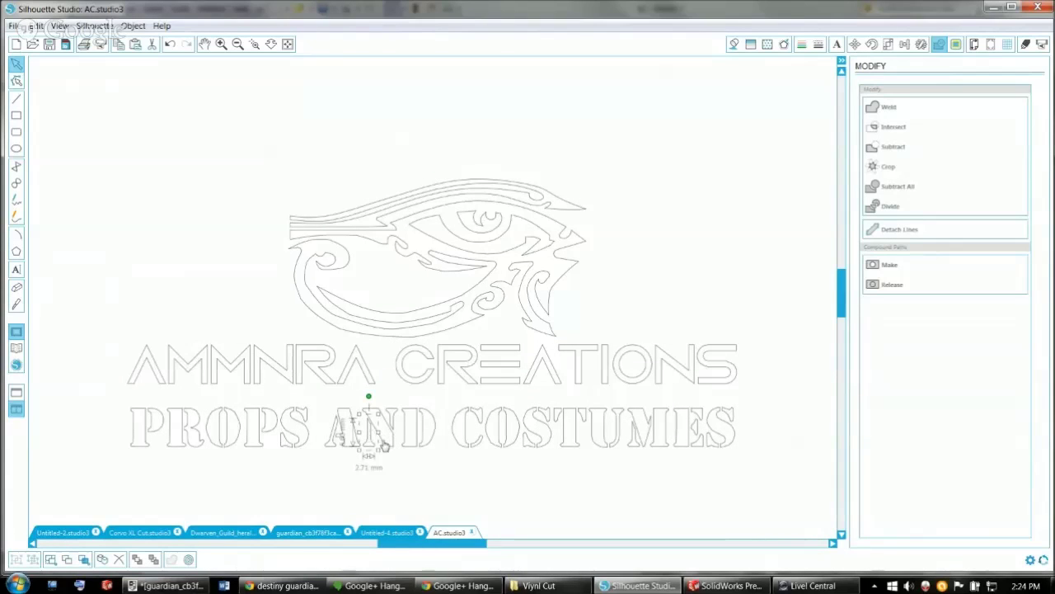
left_click(412, 432)
left_click(476, 445)
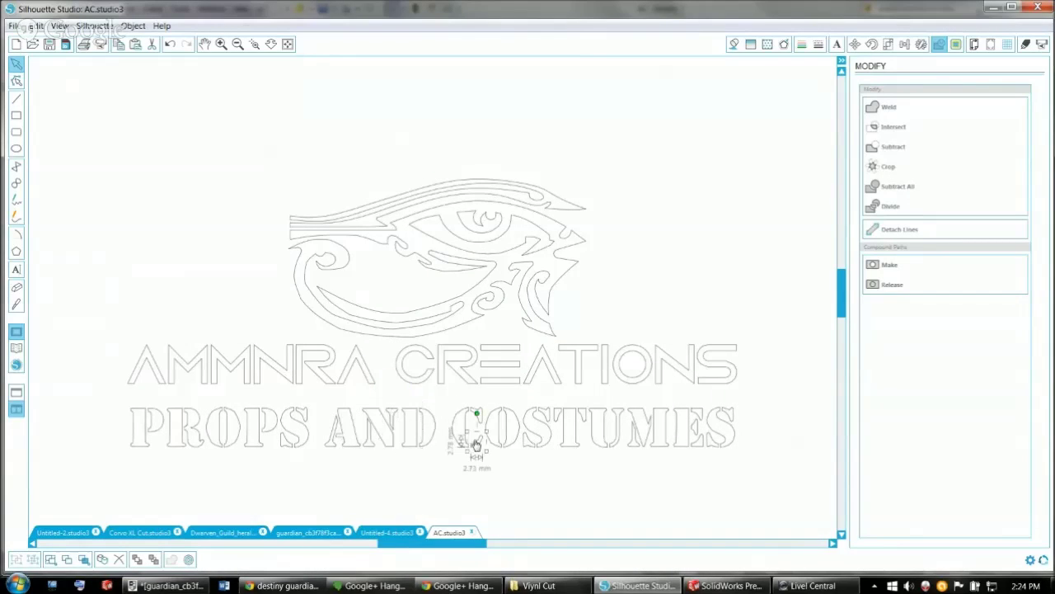
left_click(532, 441)
left_click(635, 446)
left_click(699, 381)
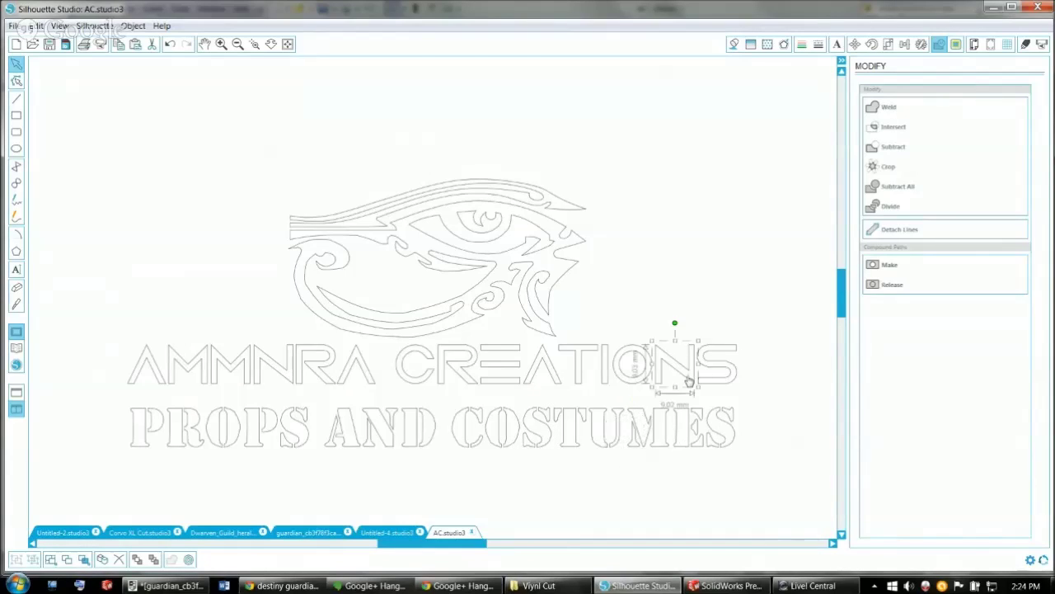
Delete the PROPS AND COSTUMES line and select the eye with AMMNRA CREATIONS.
left_click_drag(748, 487, 94, 393)
key("Delete")
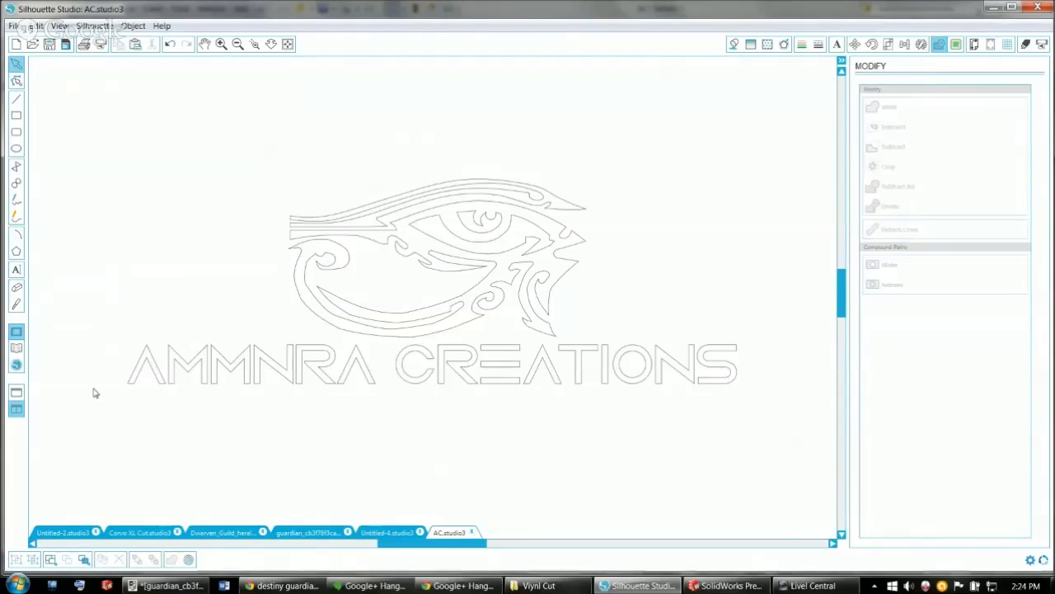
left_click_drag(75, 104, 771, 470)
Group the eye and AMMNRA CREATIONS text into one object.
left_click(133, 26)
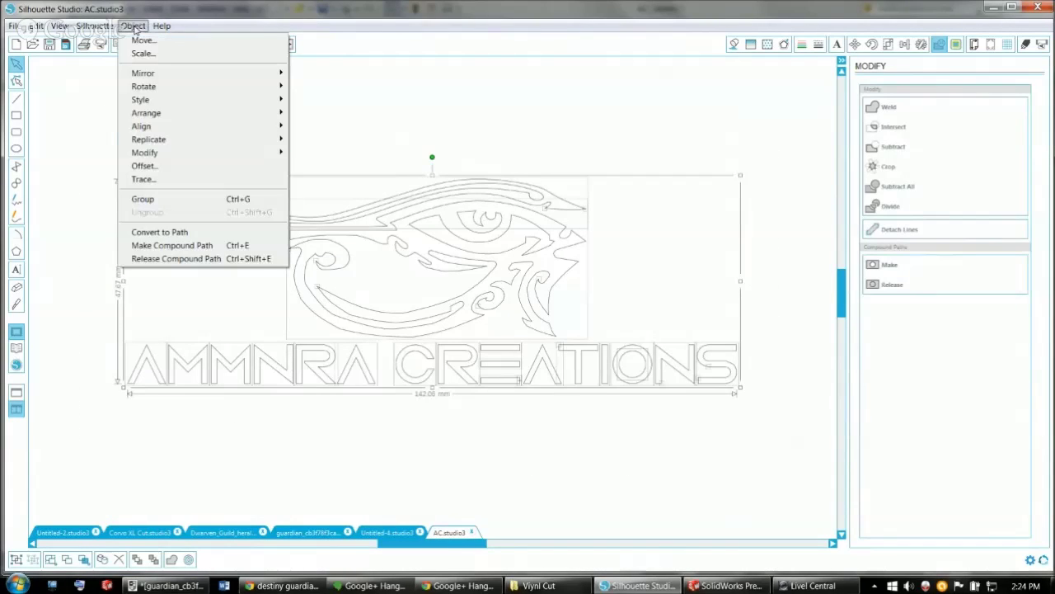
left_click(149, 198)
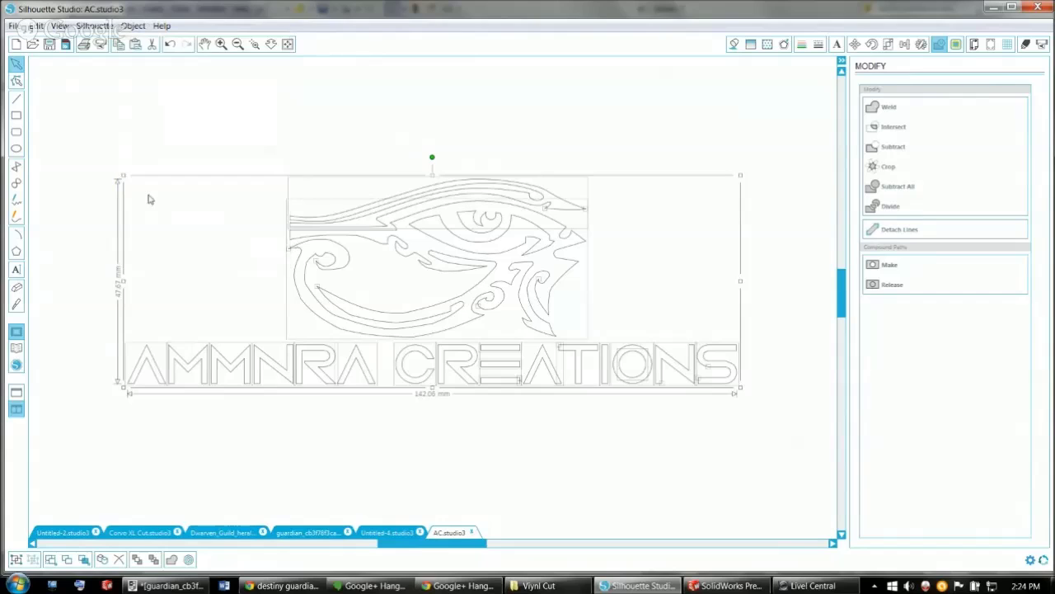
left_click(333, 471)
Ungroup the logo so the eye can be selected on its own.
left_click(467, 270)
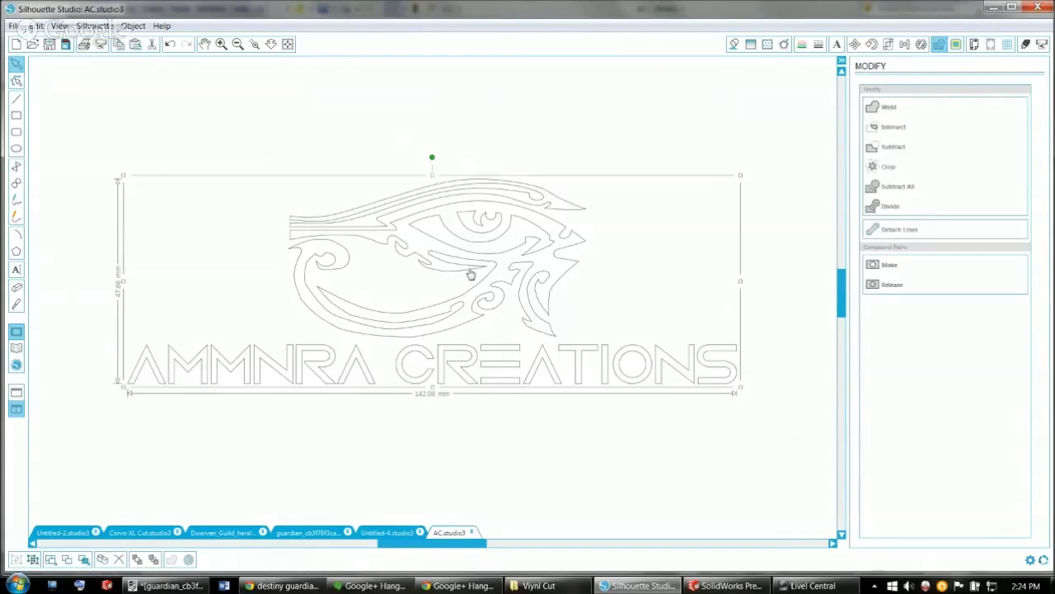
left_click(131, 25)
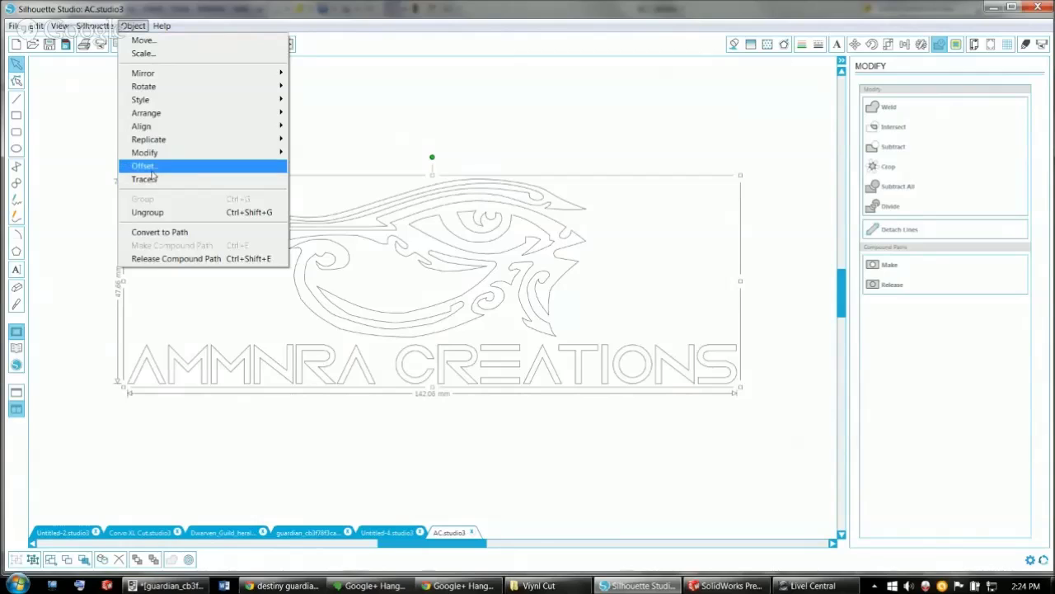
left_click(156, 212)
left_click(510, 262)
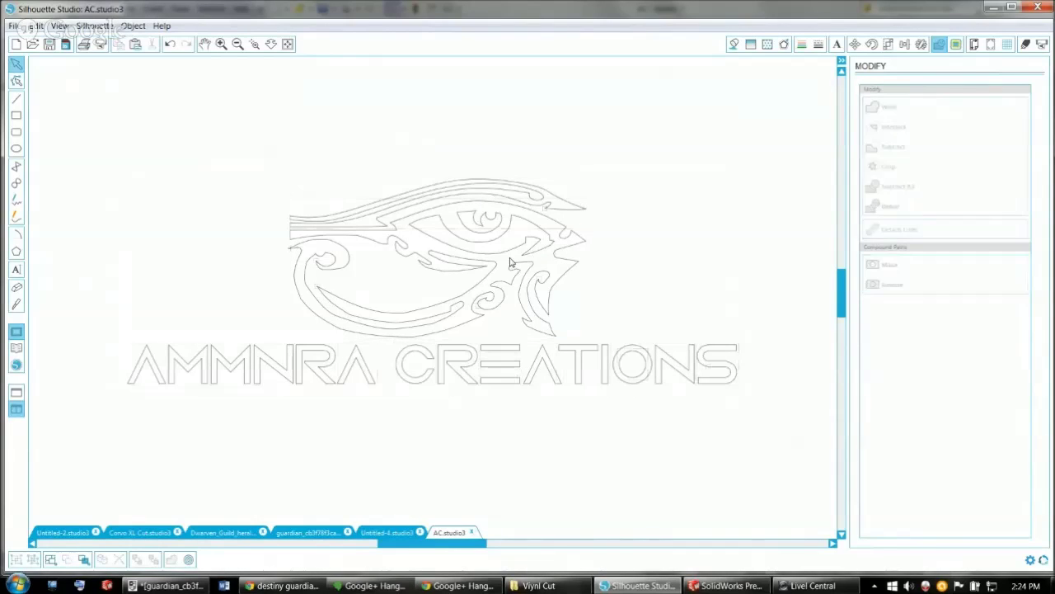
left_click(487, 250)
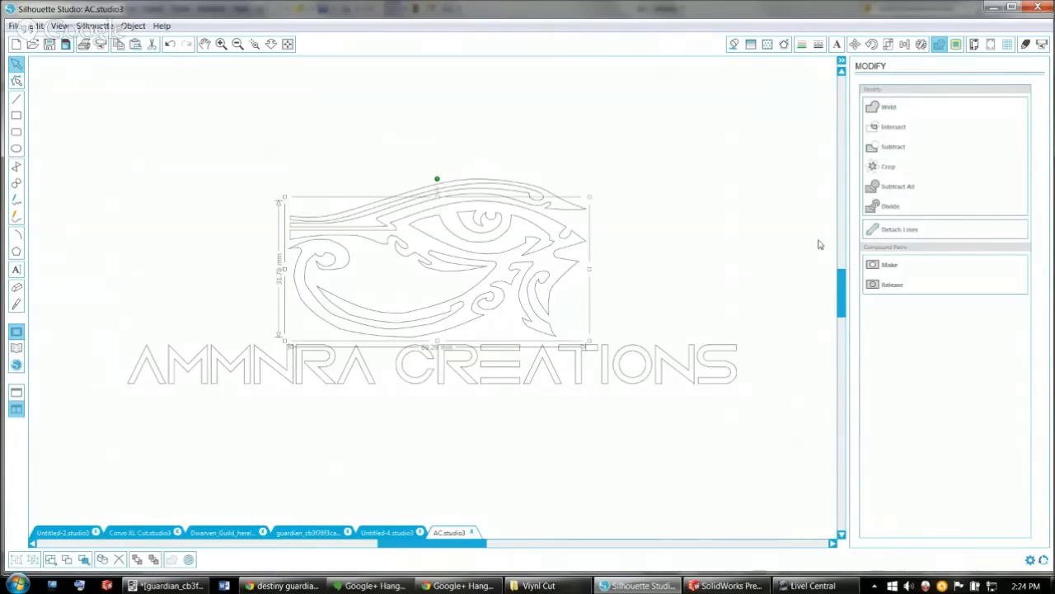
left_click(884, 208)
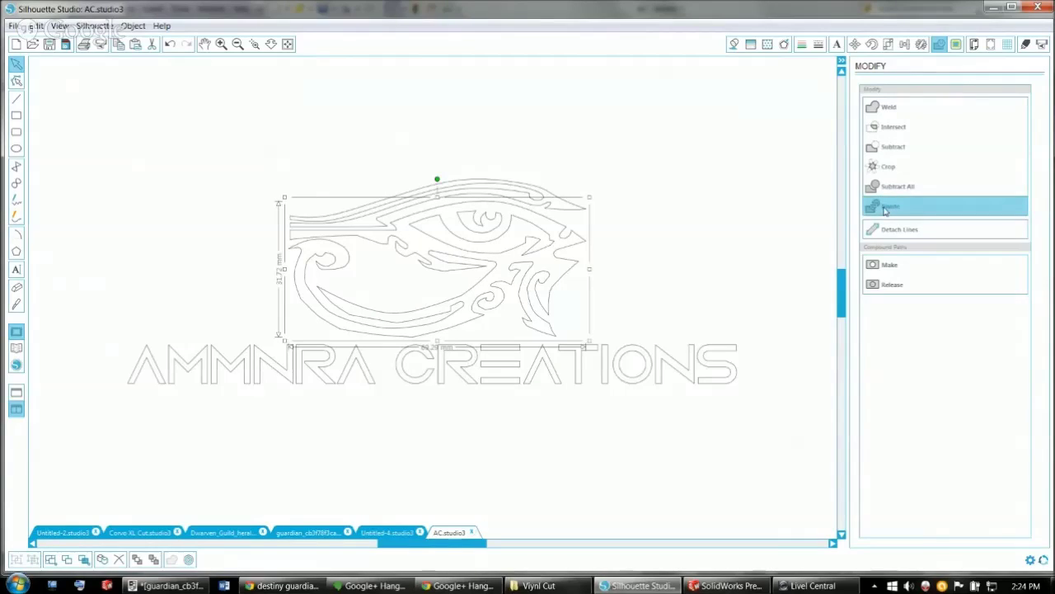
Delete the points of the eye's small top swirl in point-editing mode.
left_click(16, 83)
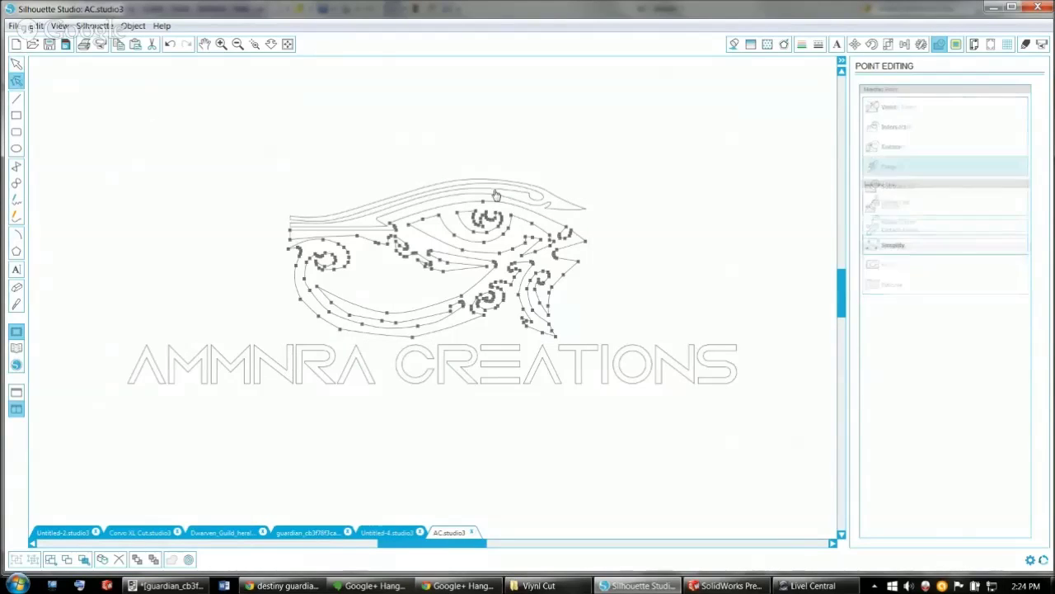
left_click(458, 213)
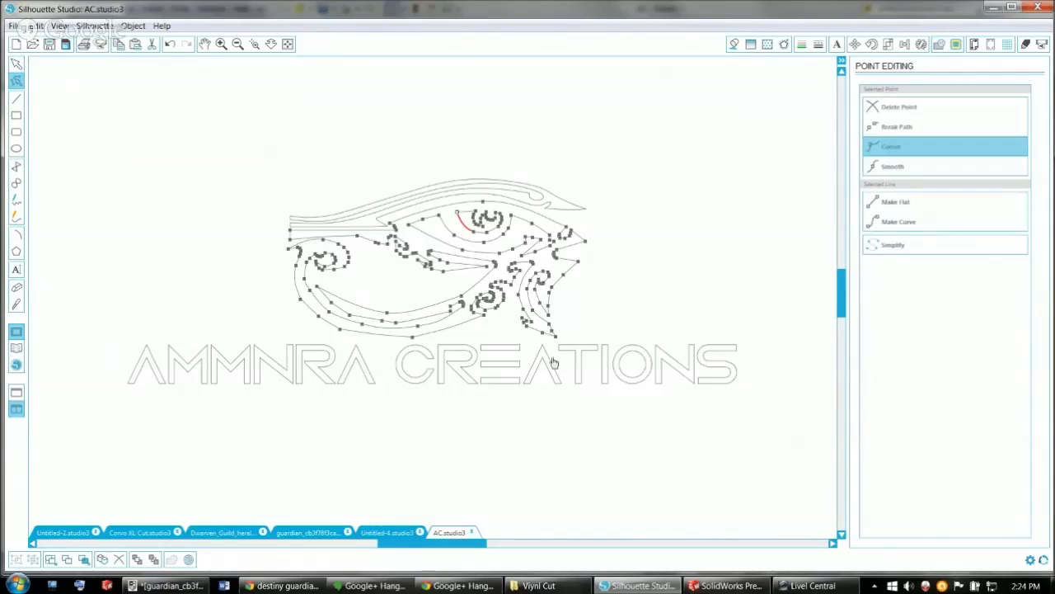
left_click(903, 107)
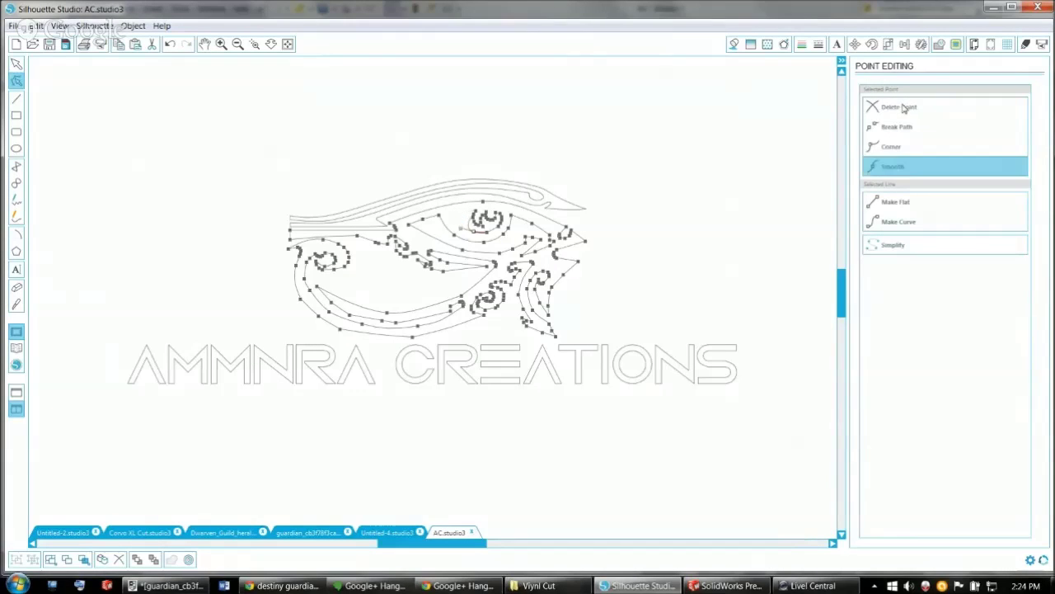
left_click(905, 108)
left_click(905, 108)
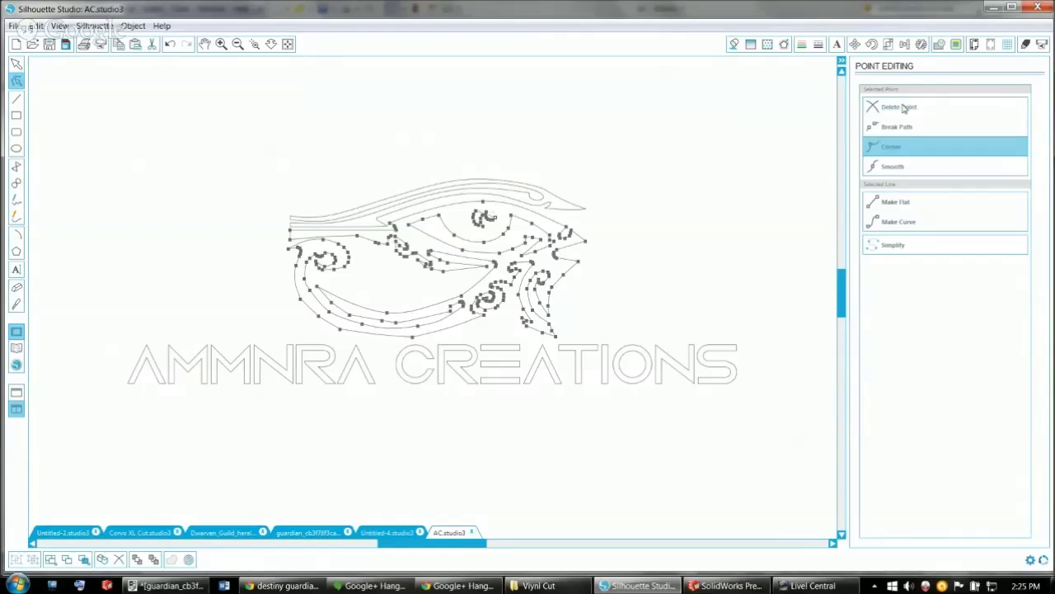
left_click(904, 108)
left_click(903, 108)
left_click(903, 107)
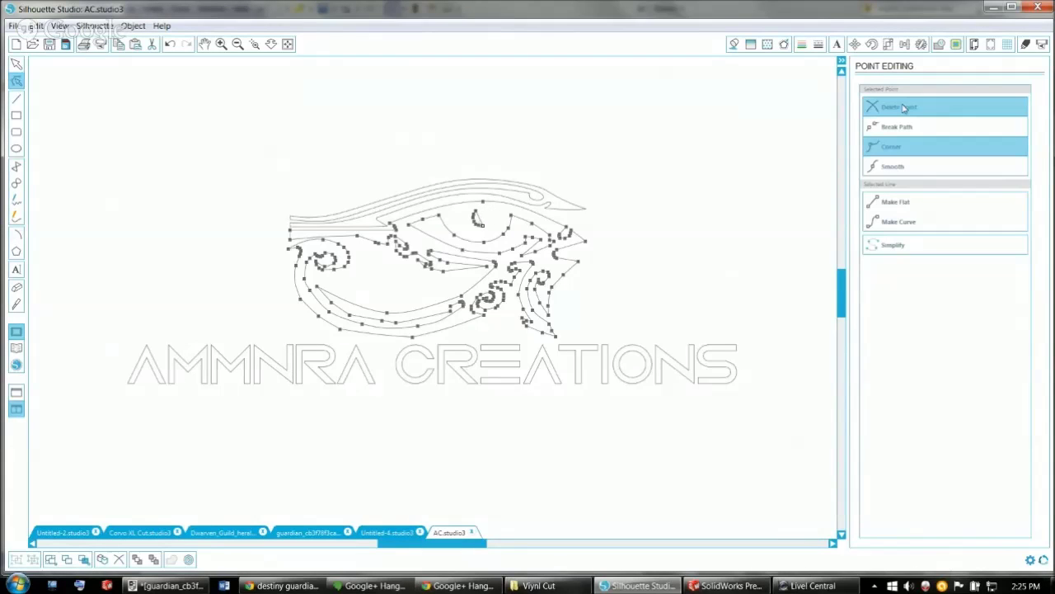
left_click(904, 108)
left_click(904, 108)
left_click(903, 108)
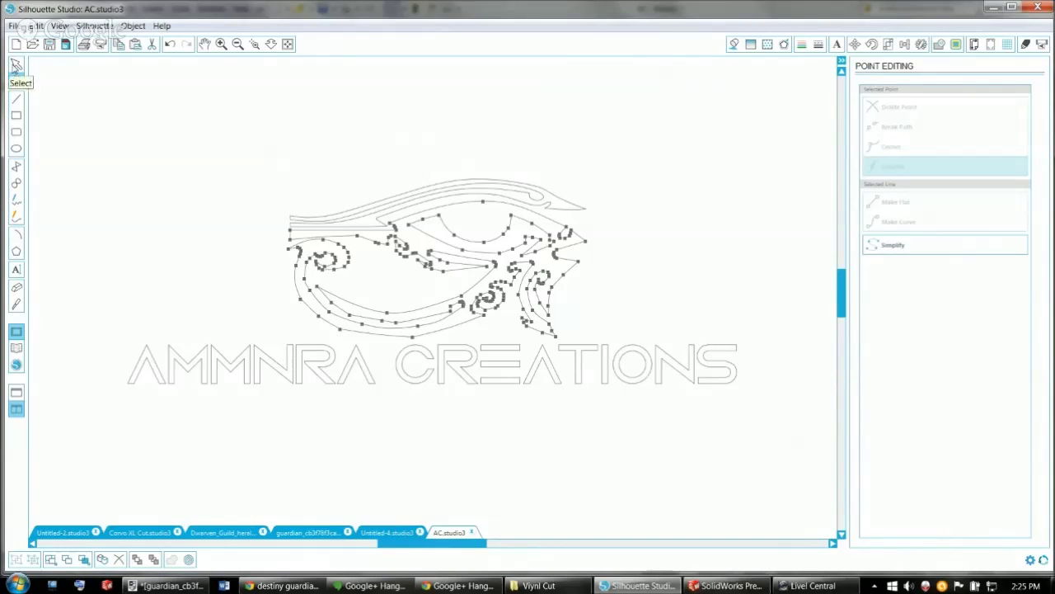
Undo the swirl deletions, regroup the whole logo, and switch to the Corvo XL Cut document.
key("ctrl+z")
key("ctrl+z")
key("ctrl+z")
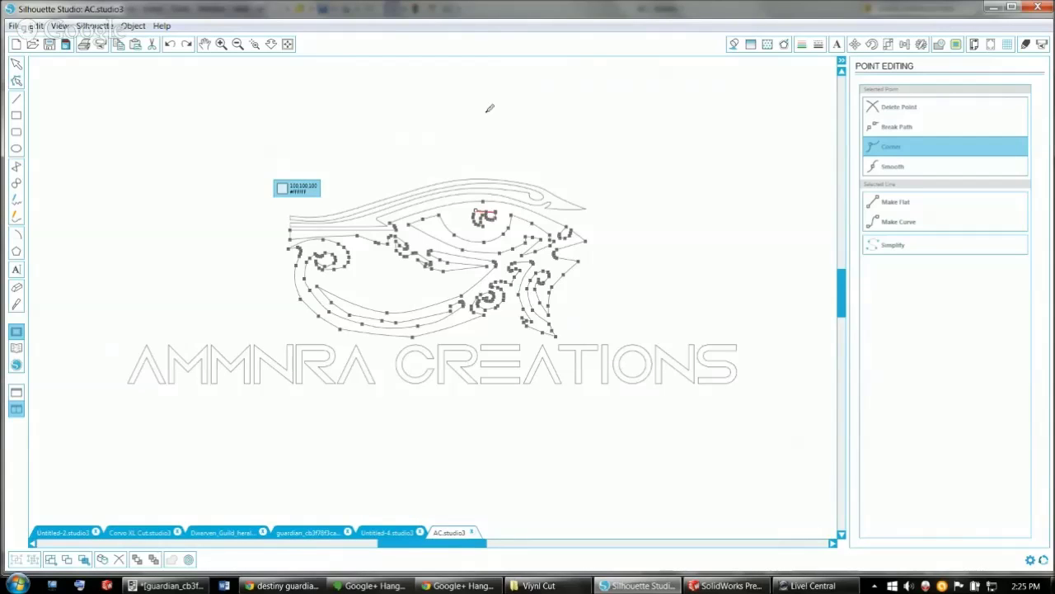
key("ctrl+z")
key("ctrl+z")
key("ctrl+z")
key("ctrl+z")
left_click(587, 162)
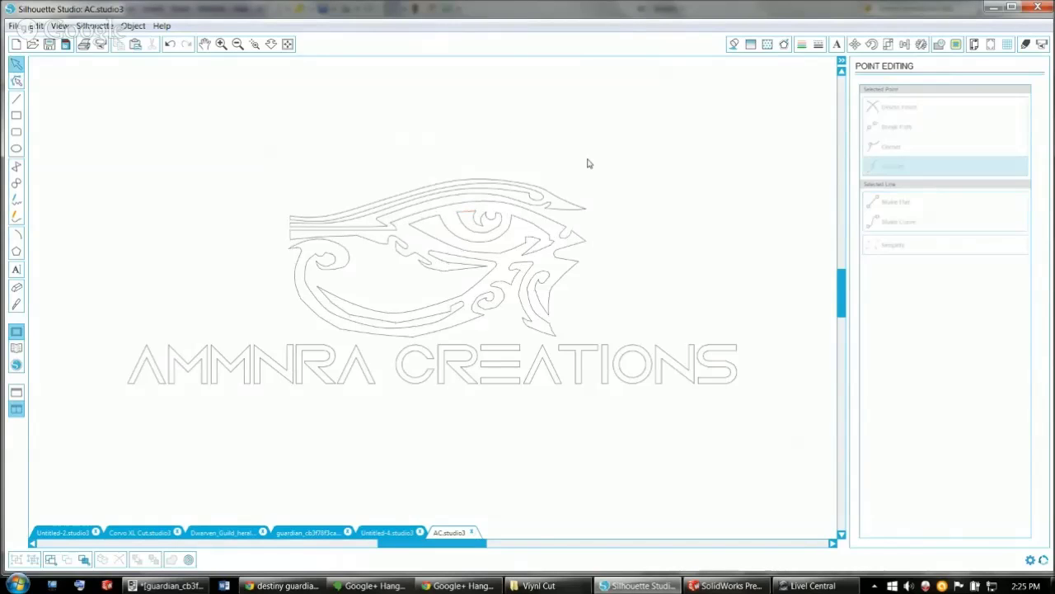
left_click_drag(255, 204, 789, 487)
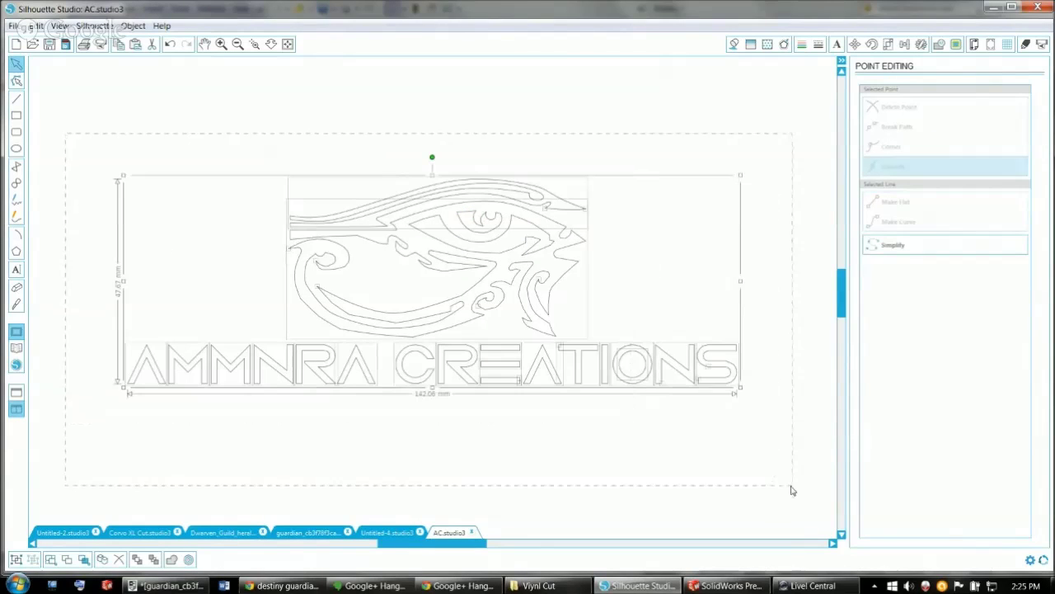
left_click(133, 25)
left_click(150, 202)
left_click(377, 99)
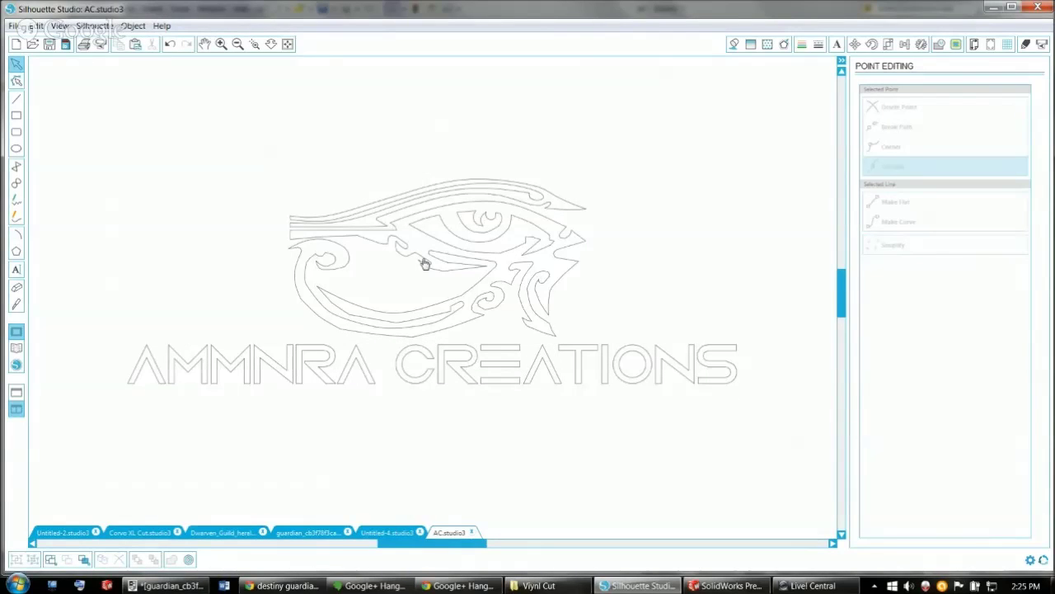
left_click(140, 533)
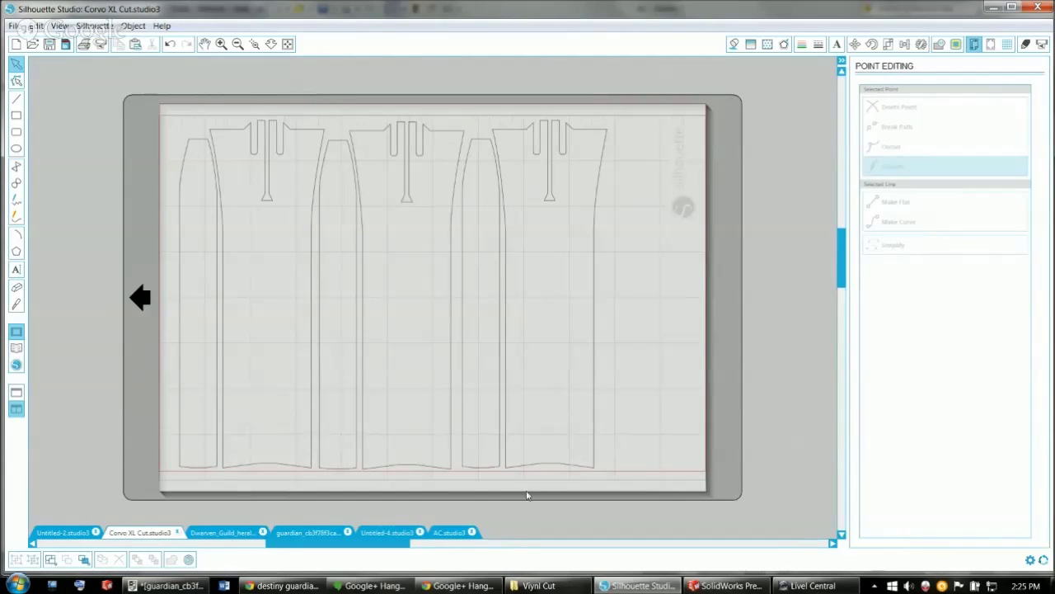
left_click(504, 348)
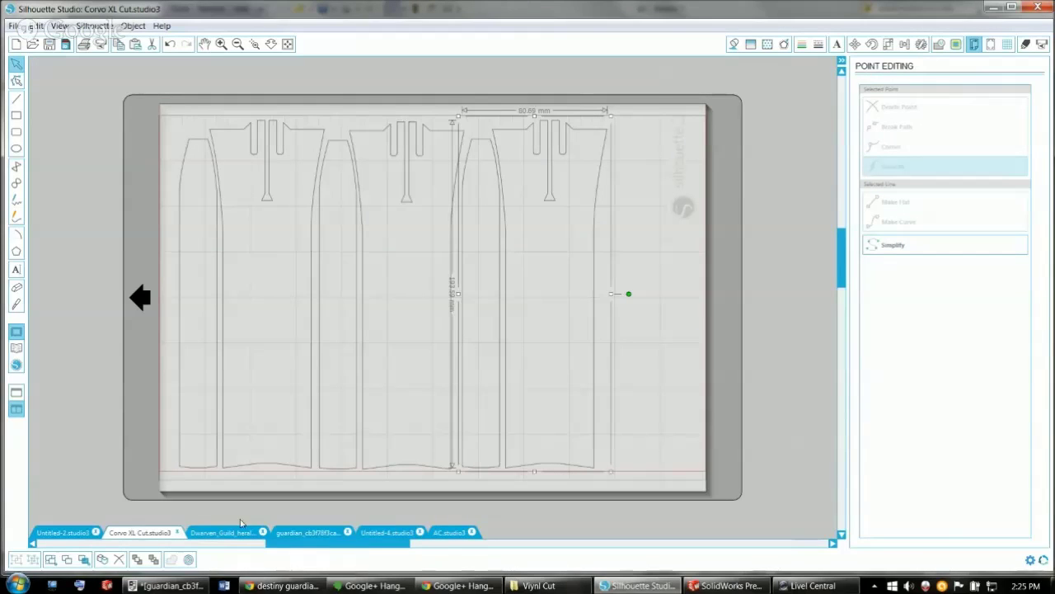
left_click(307, 534)
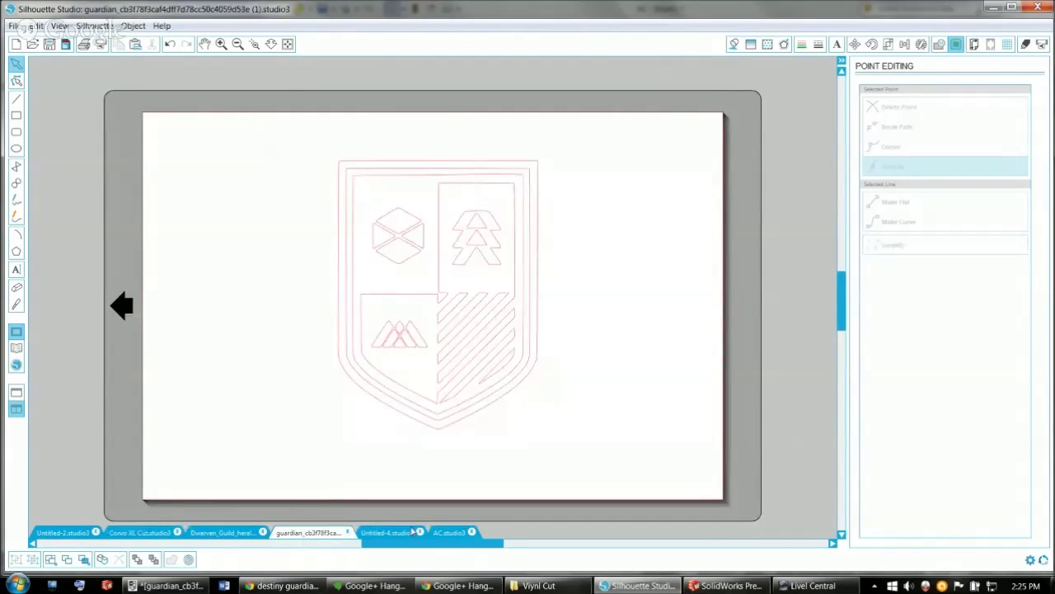
left_click(445, 533)
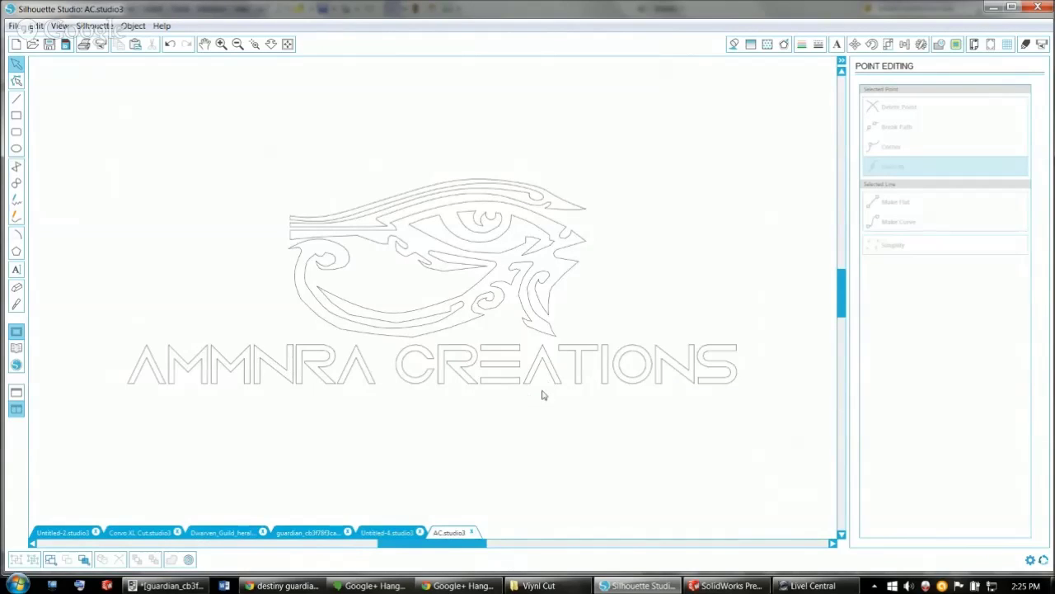
Set the logo's cut material to Cardstock, giving speed 3 and thickness 33.
left_click(530, 368)
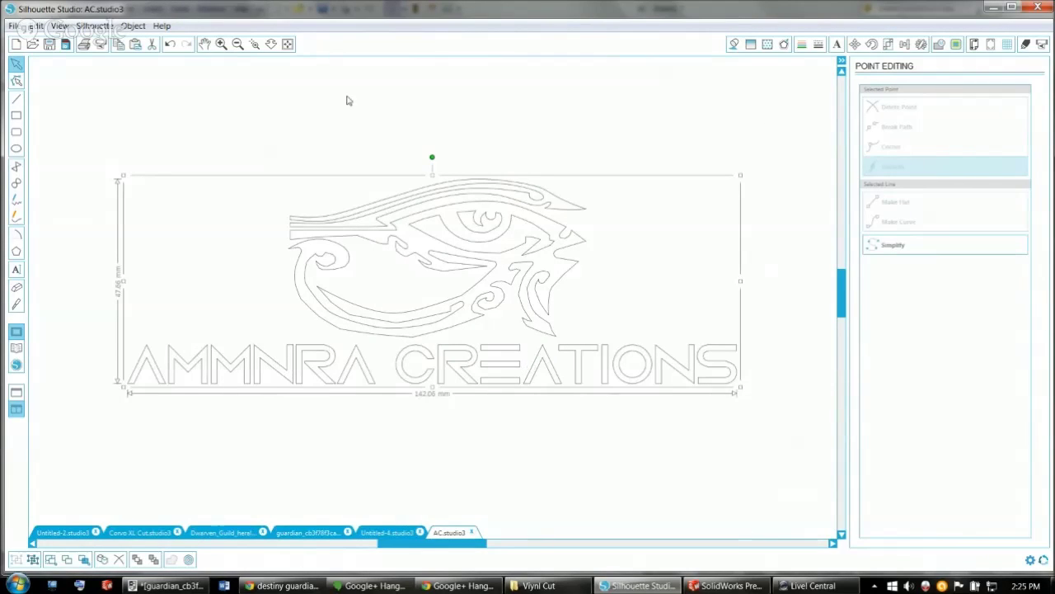
left_click(1024, 47)
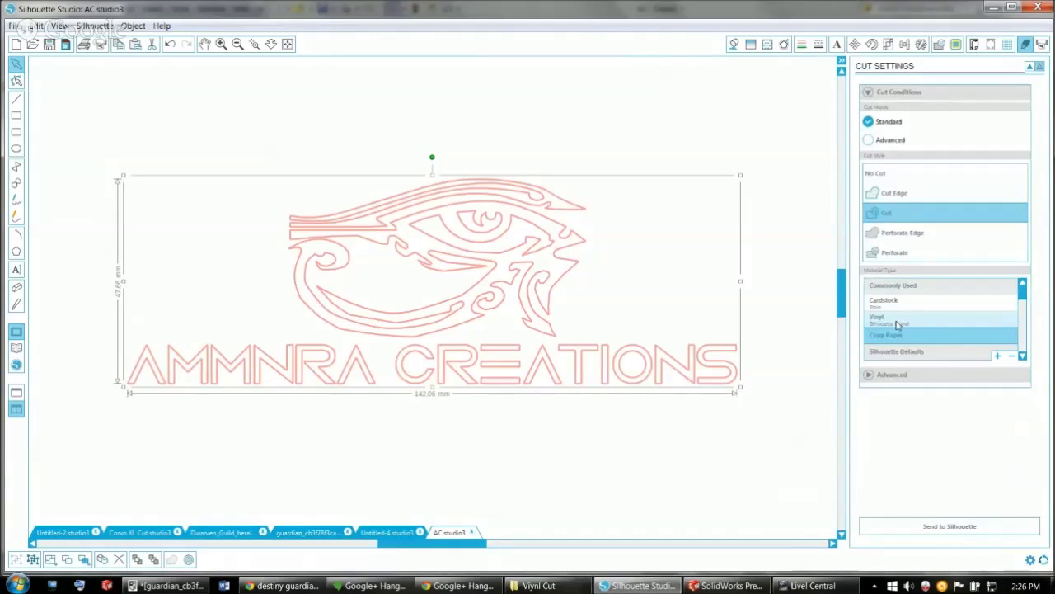
left_click(897, 324)
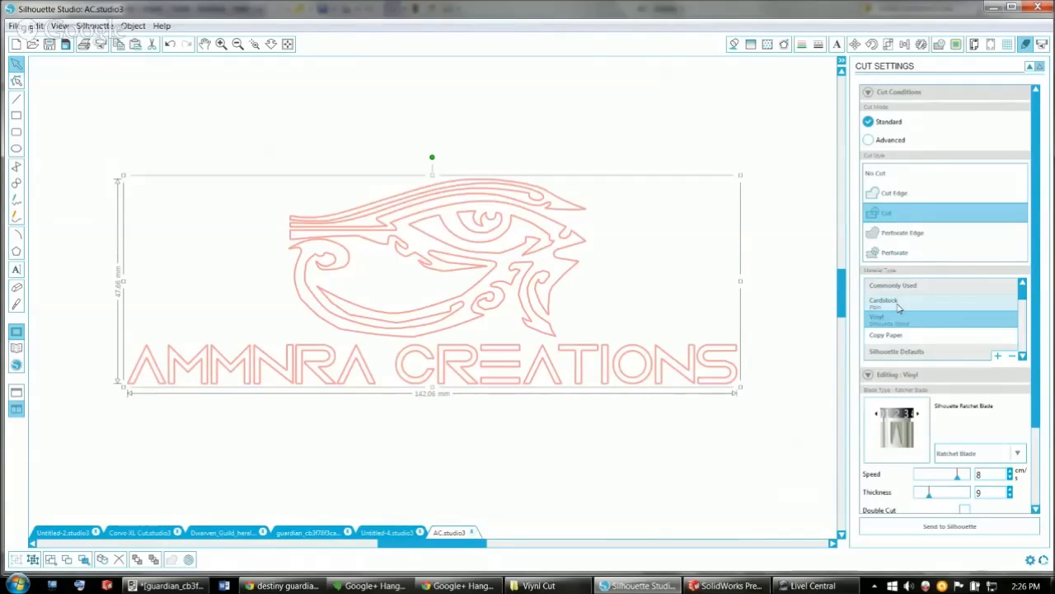
left_click(899, 305)
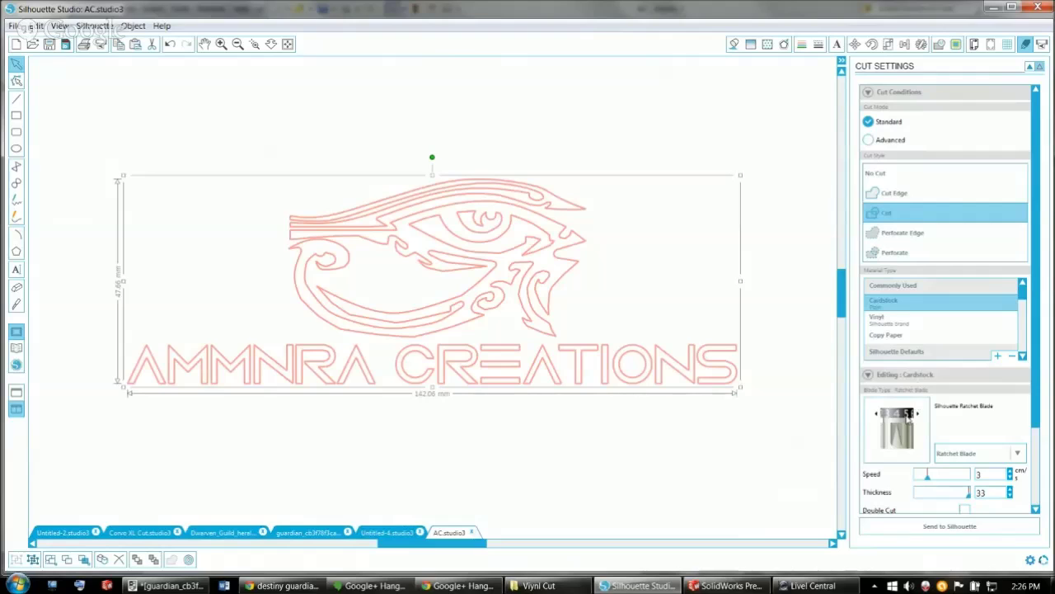